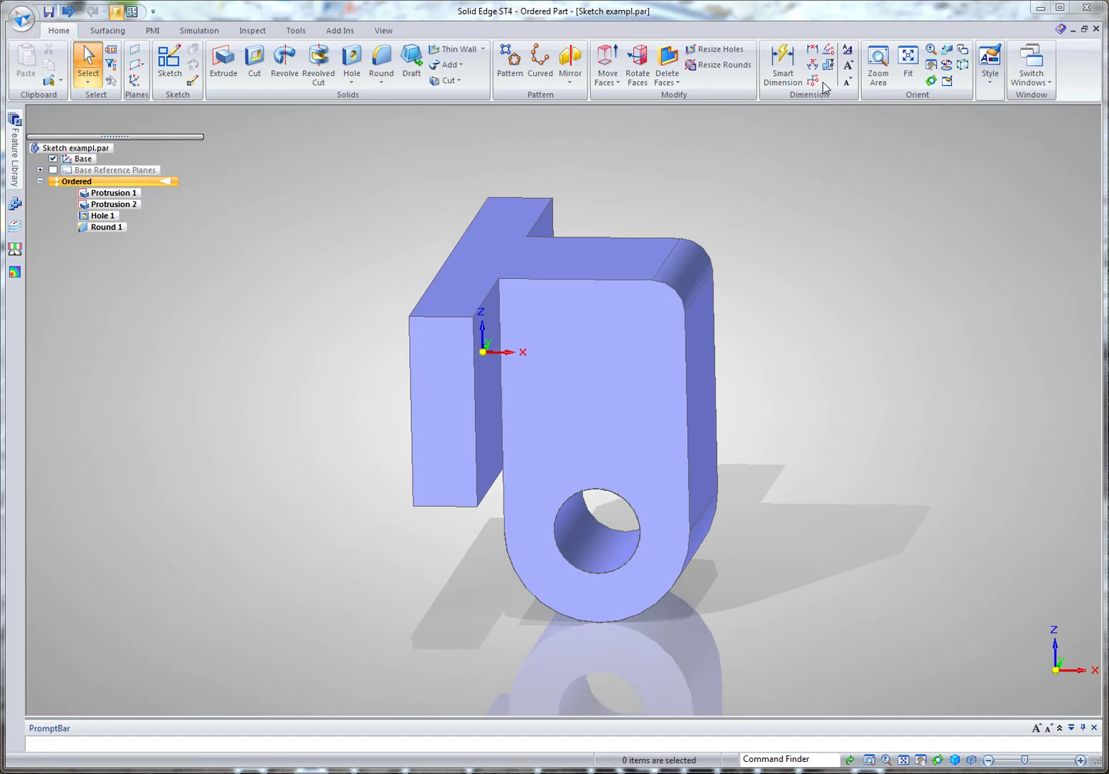
- Dimension the .612 distance from the block's left edge to the hole centre
left_click(814, 53)
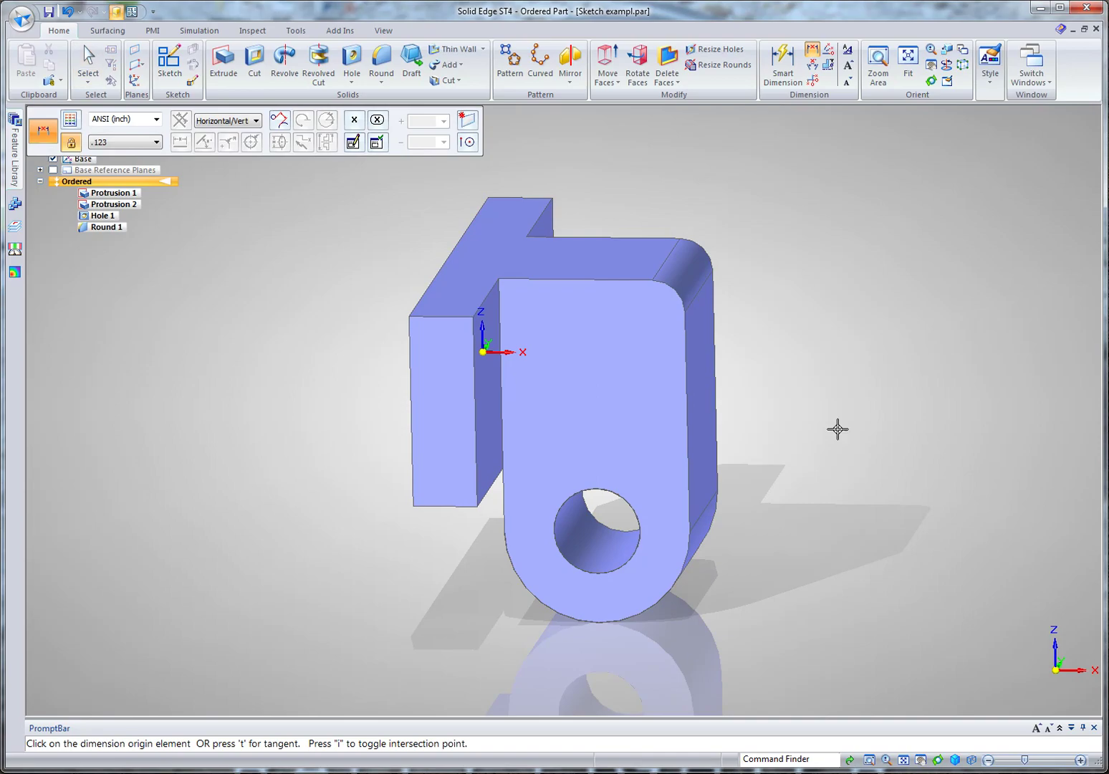
left_click(412, 505)
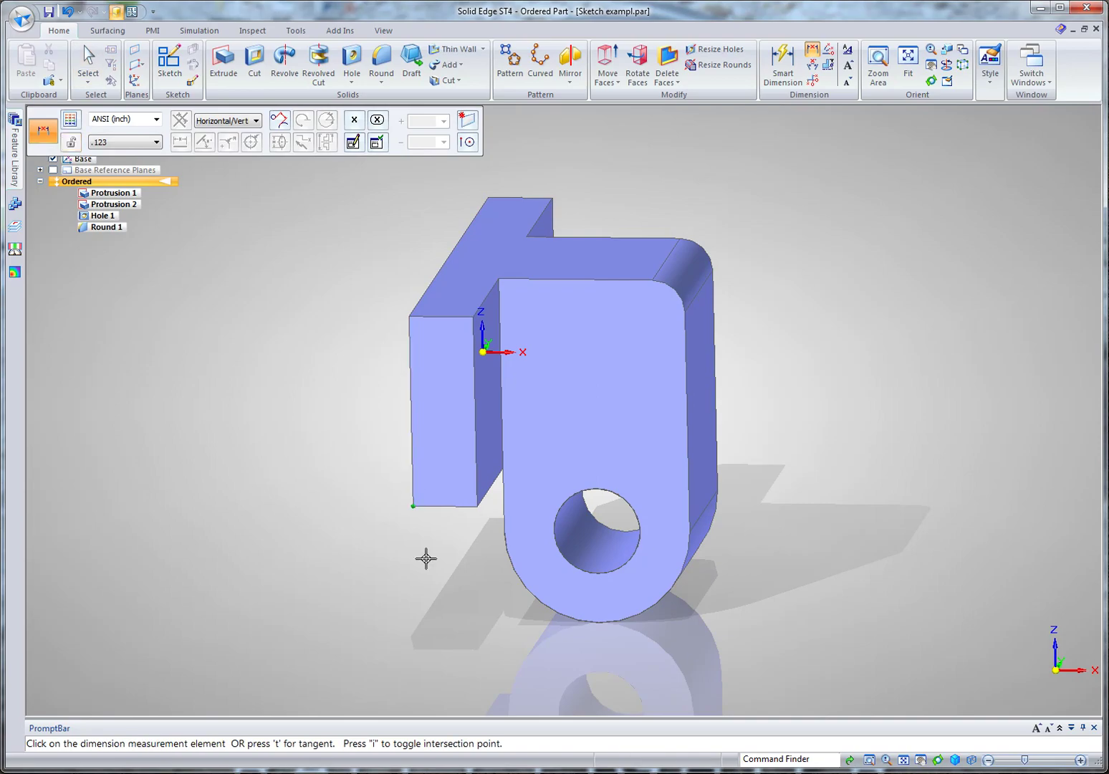
left_click(569, 559)
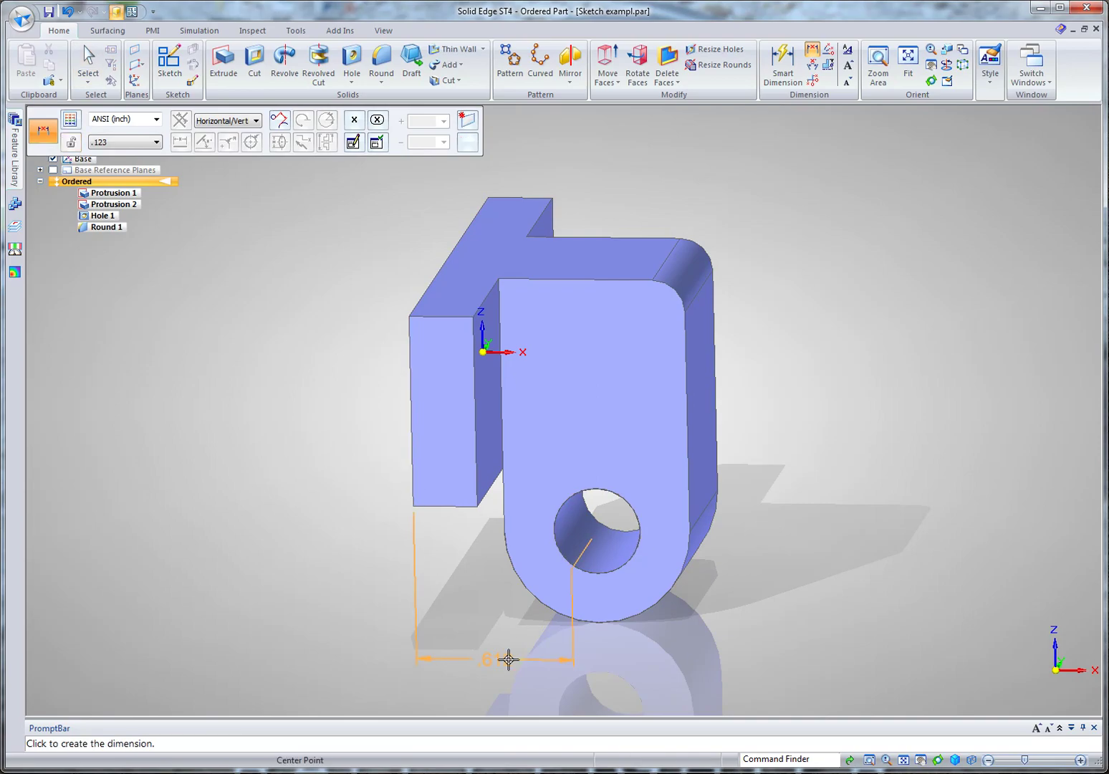
left_click(504, 674)
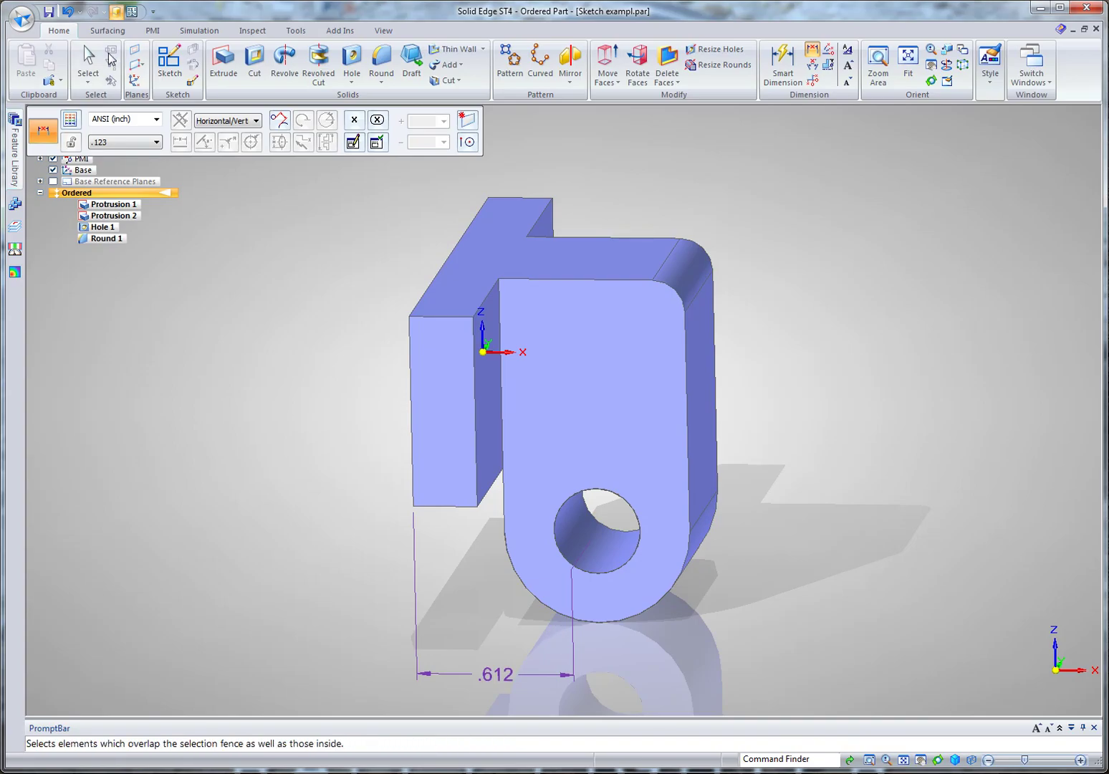
left_click(89, 57)
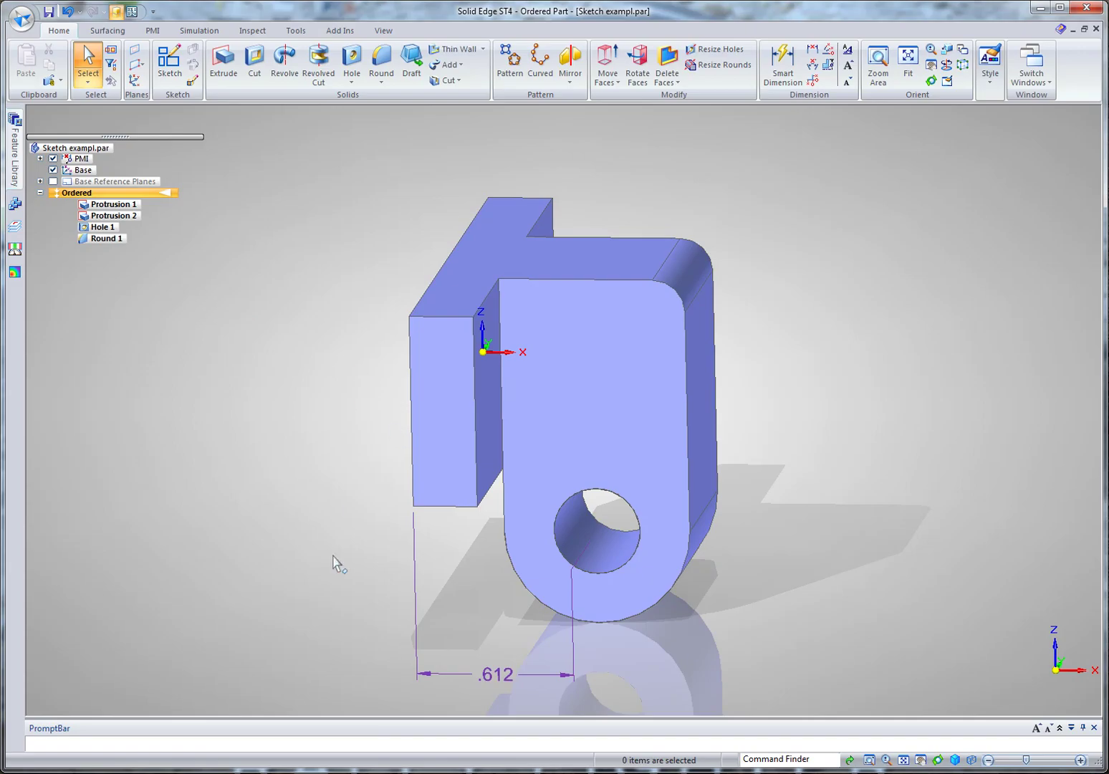
- Add the .250 plate thickness and R .362 lower arc dimensions, then return to Select
left_click(781, 61)
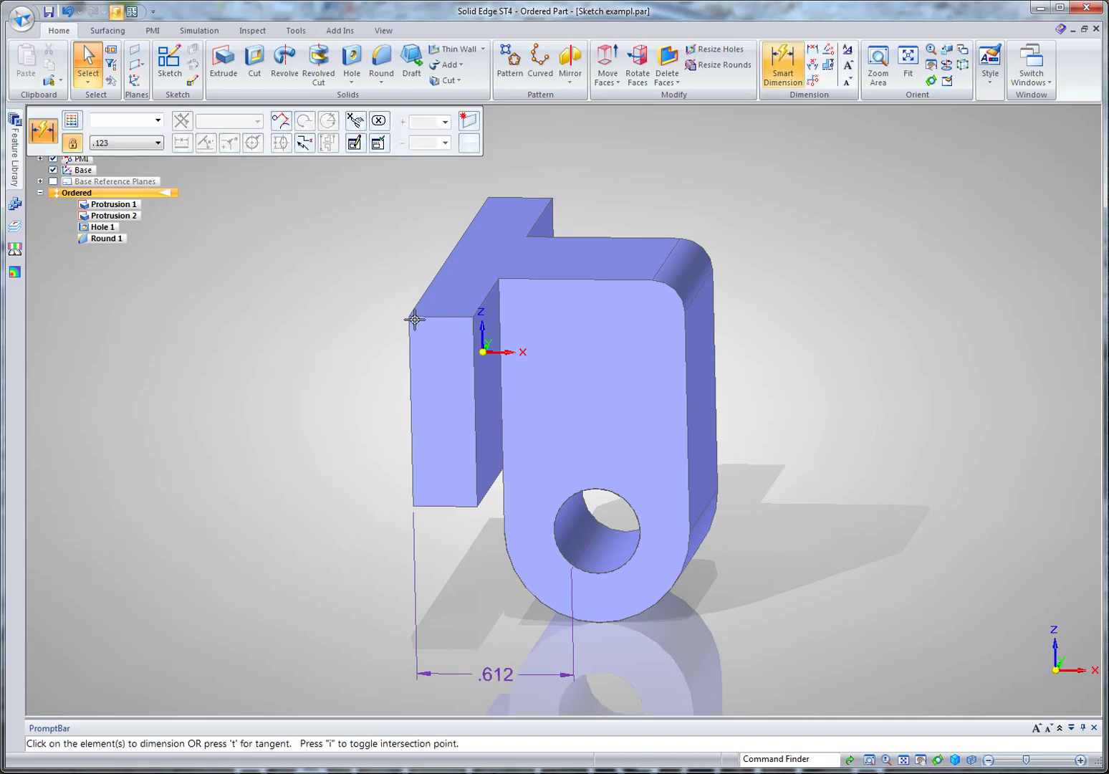
left_click(419, 315)
left_click(360, 245)
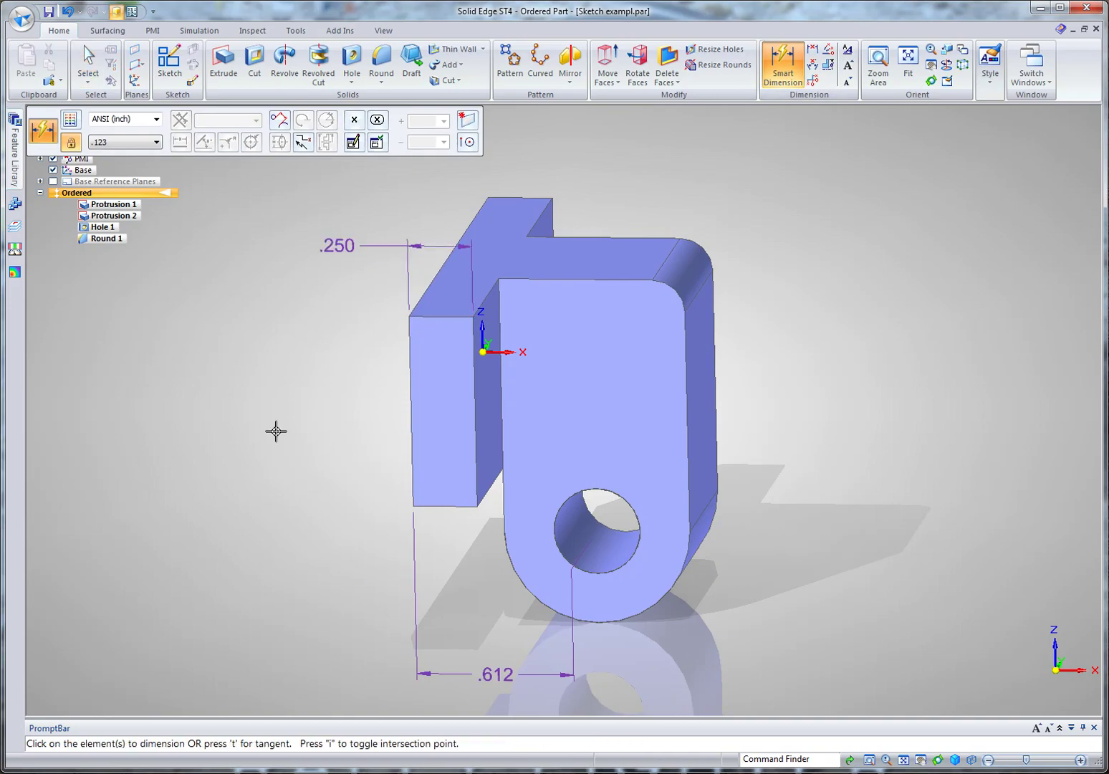
left_click(670, 594)
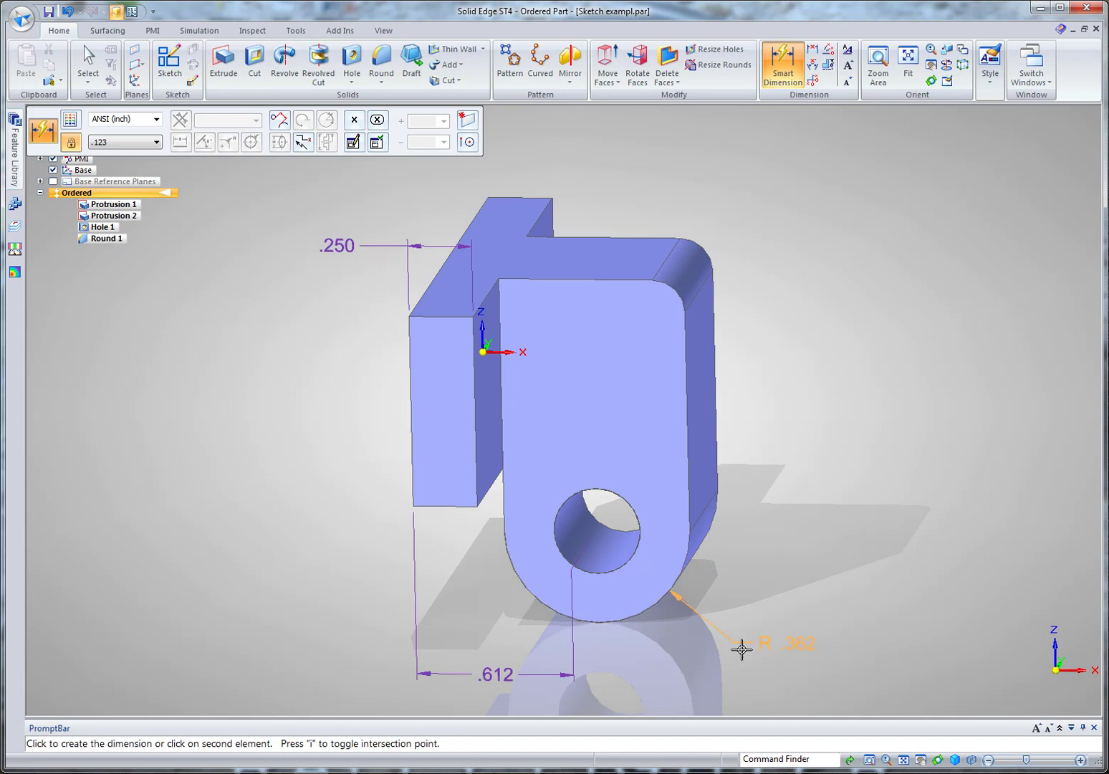
left_click(745, 649)
right_click(491, 642)
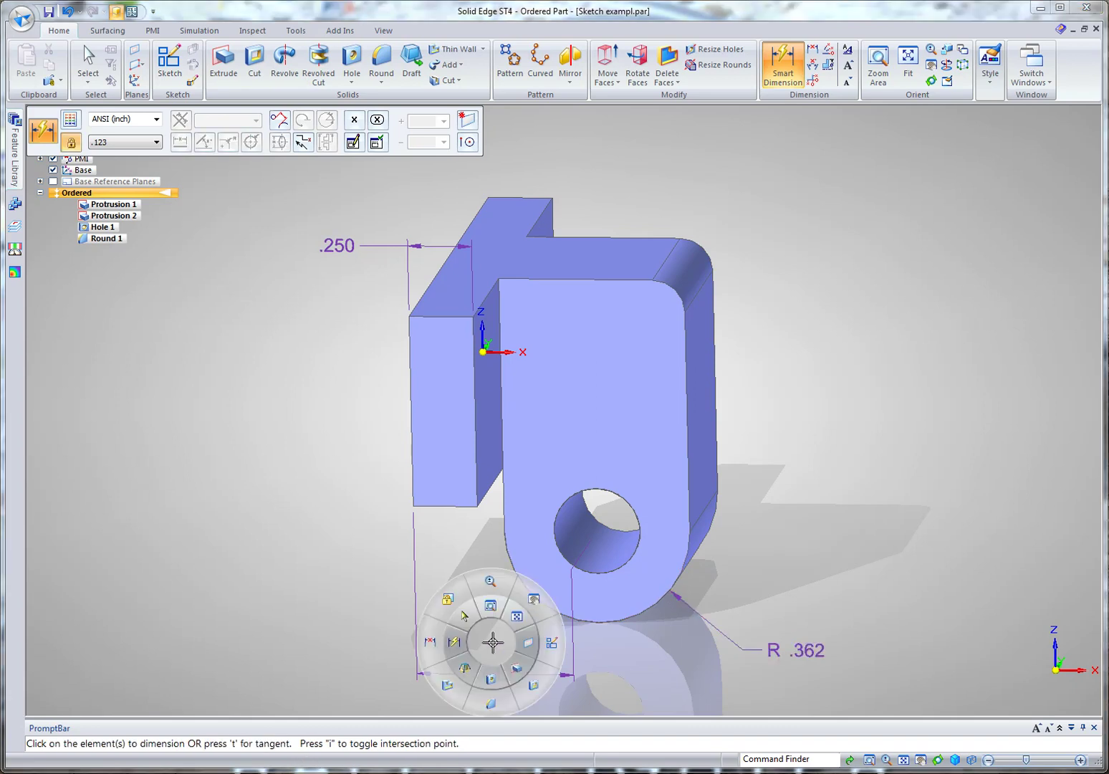
left_click(484, 610)
left_click(495, 674)
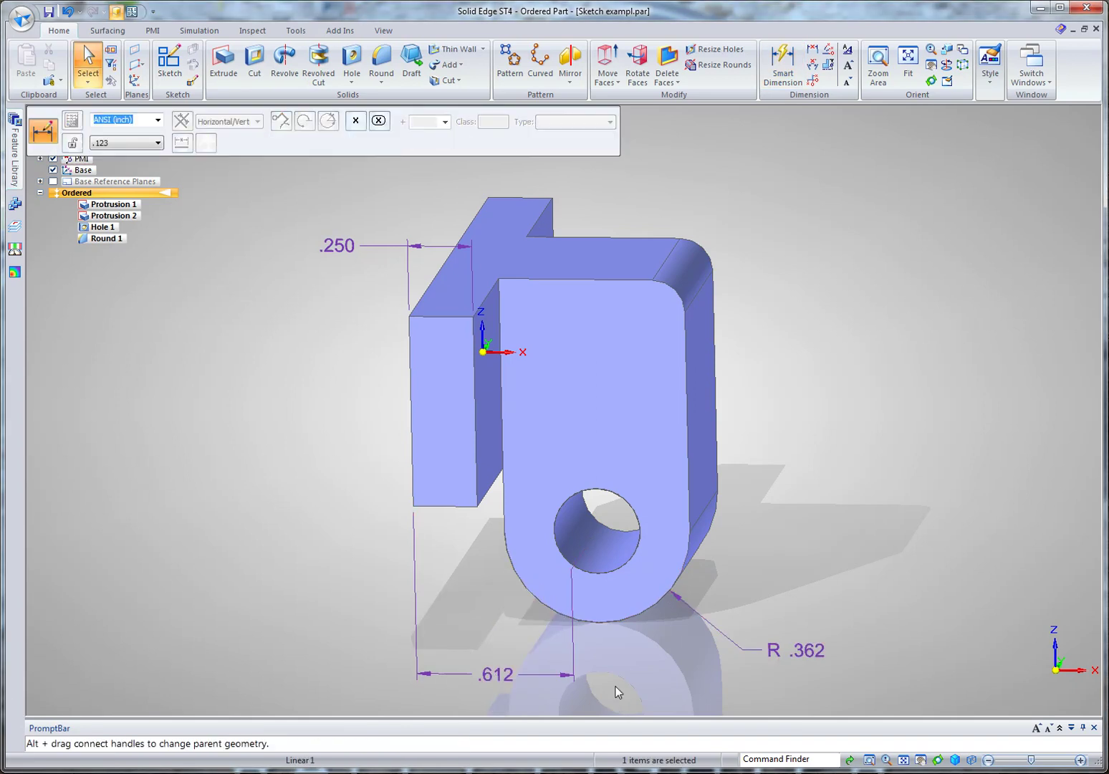
key("Escape")
- Select Protrusion 2 in PathFinder and use Edit Profile to open its sketch
left_click(476, 570)
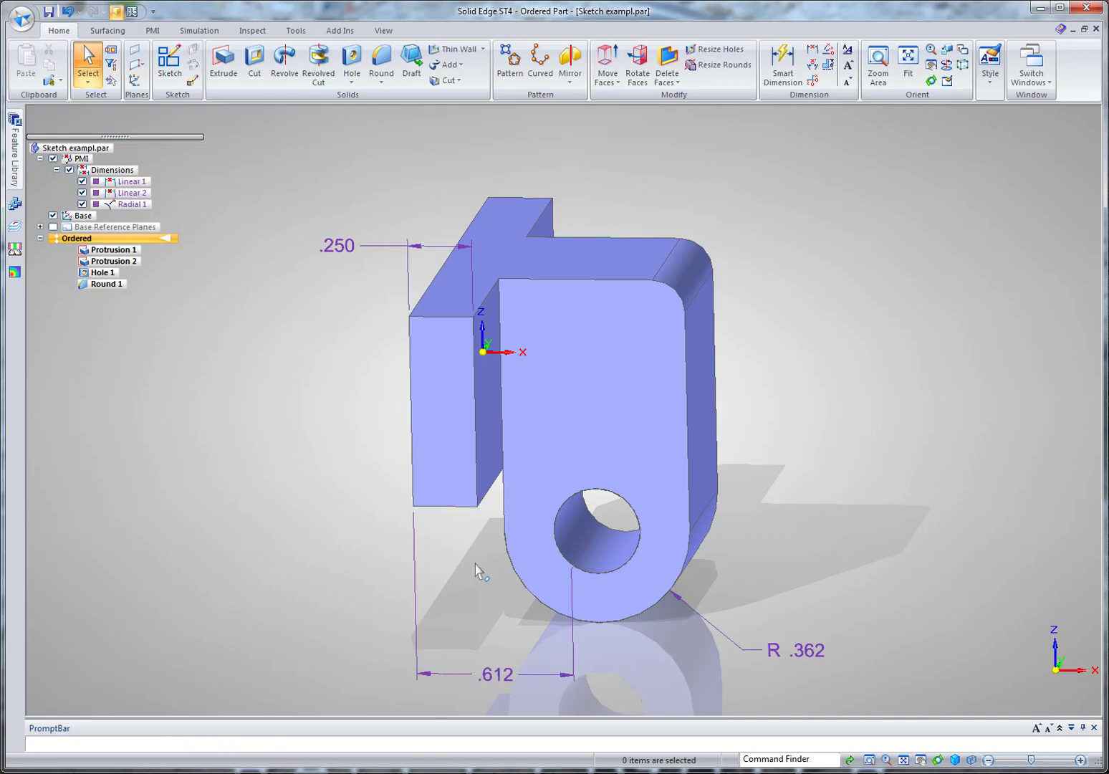
left_click(131, 262)
left_click(269, 281)
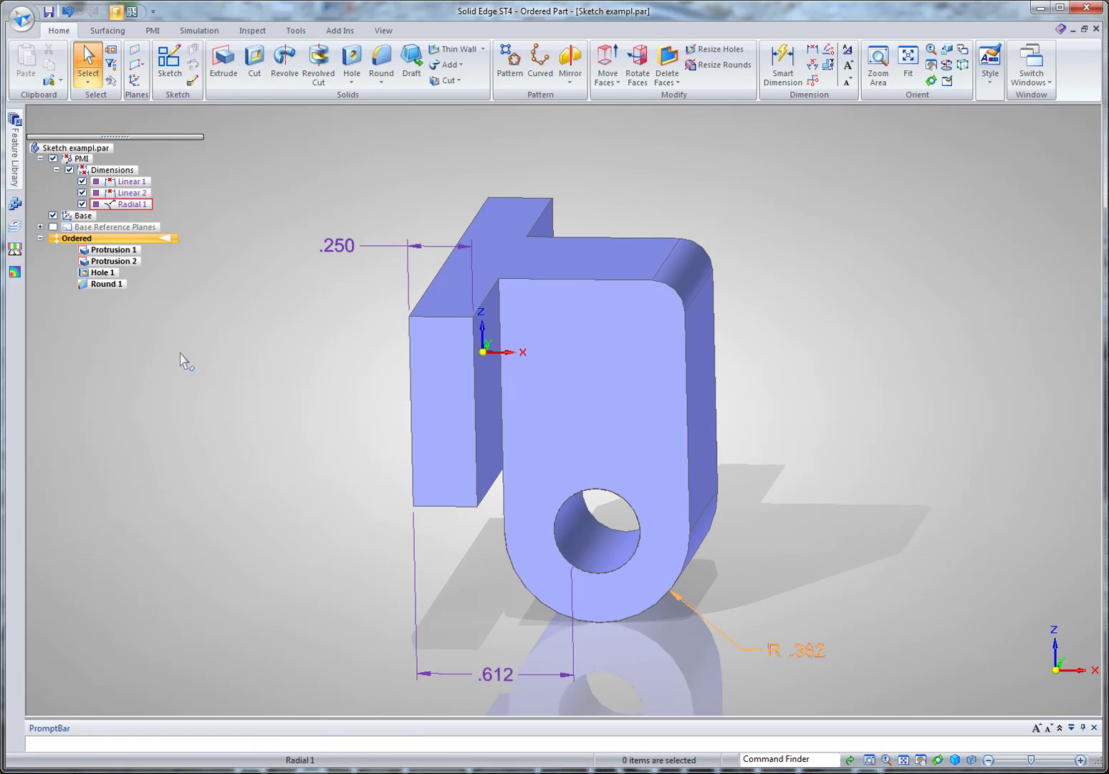
left_click(131, 264)
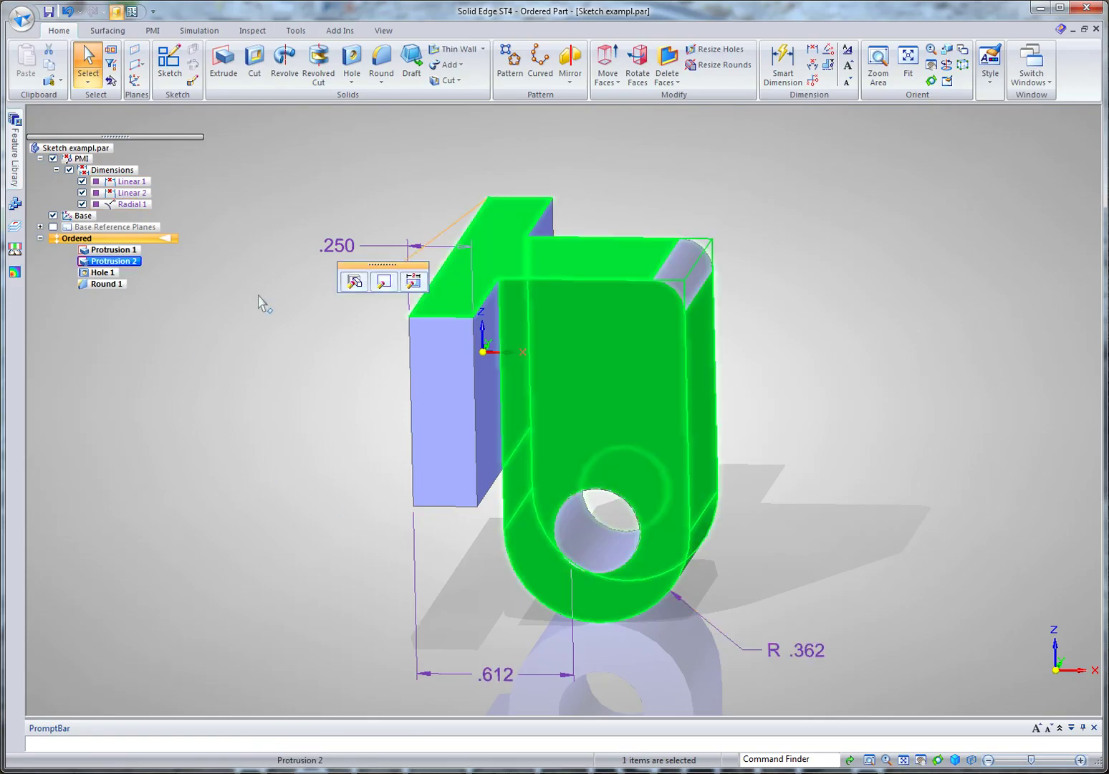
left_click(382, 284)
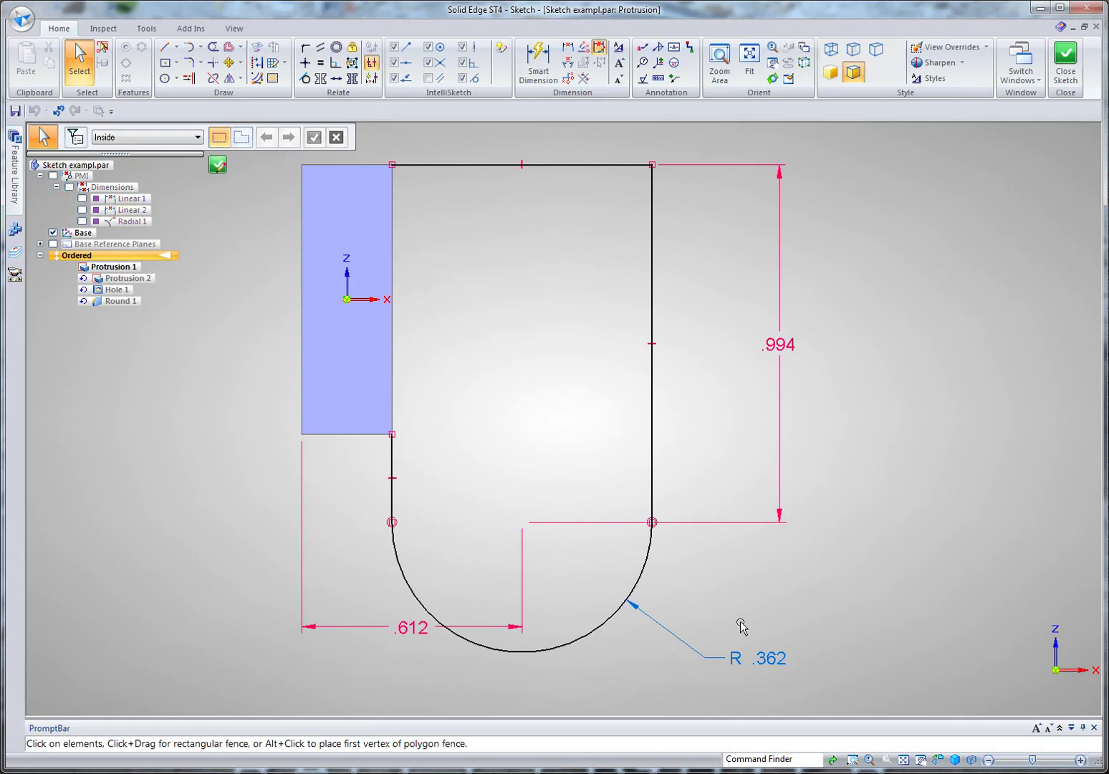
- Change the .612 hole-centre distance to 0.621, which resizes the lower arc to R .371
left_click(417, 640)
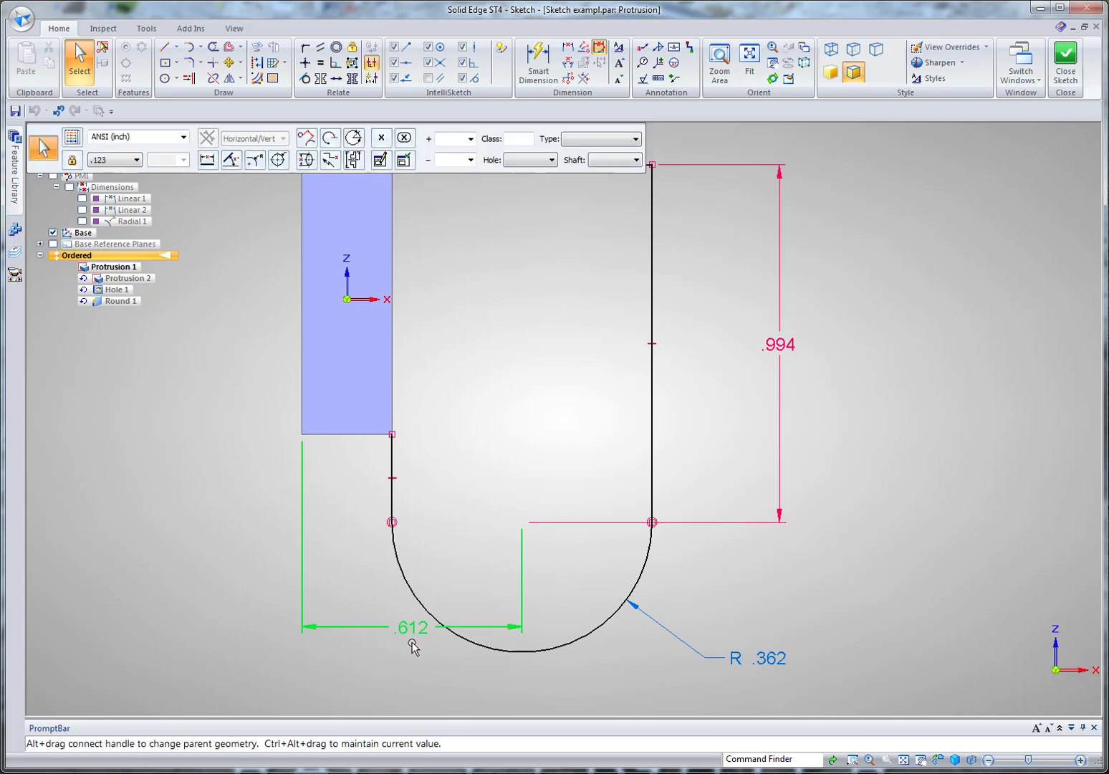
scroll(400, 664, "up", 2)
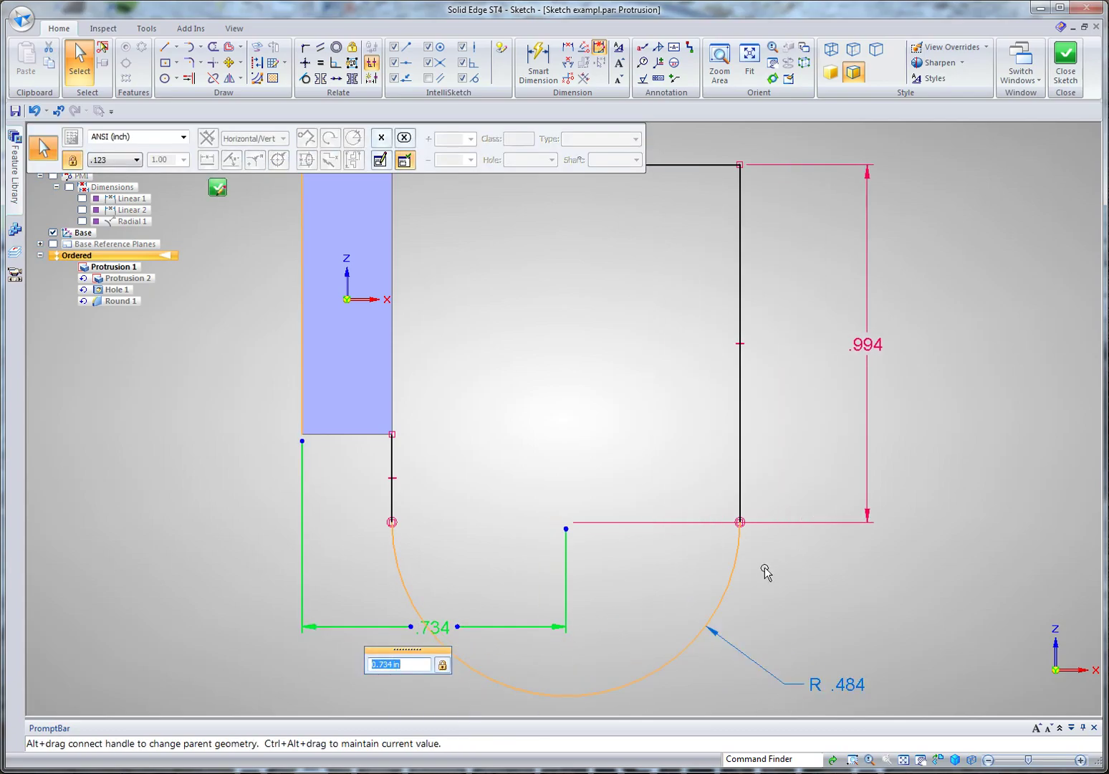
scroll(836, 586, "down", 1)
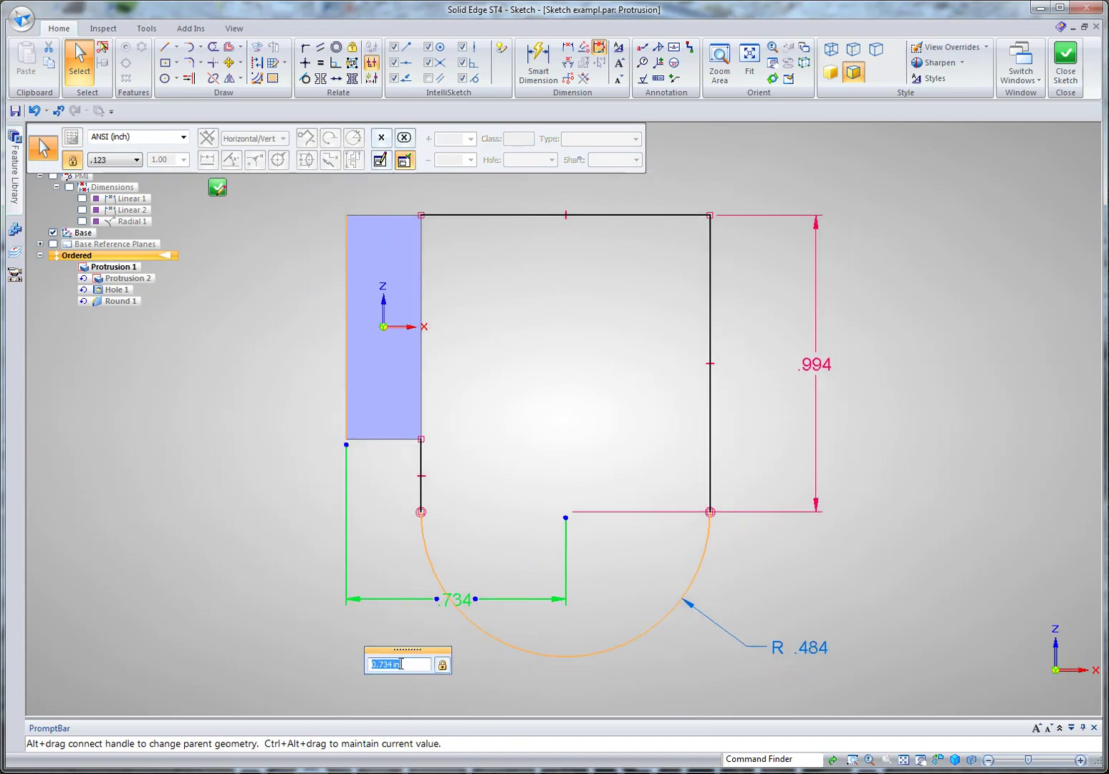
scroll(401, 664, "up", 2)
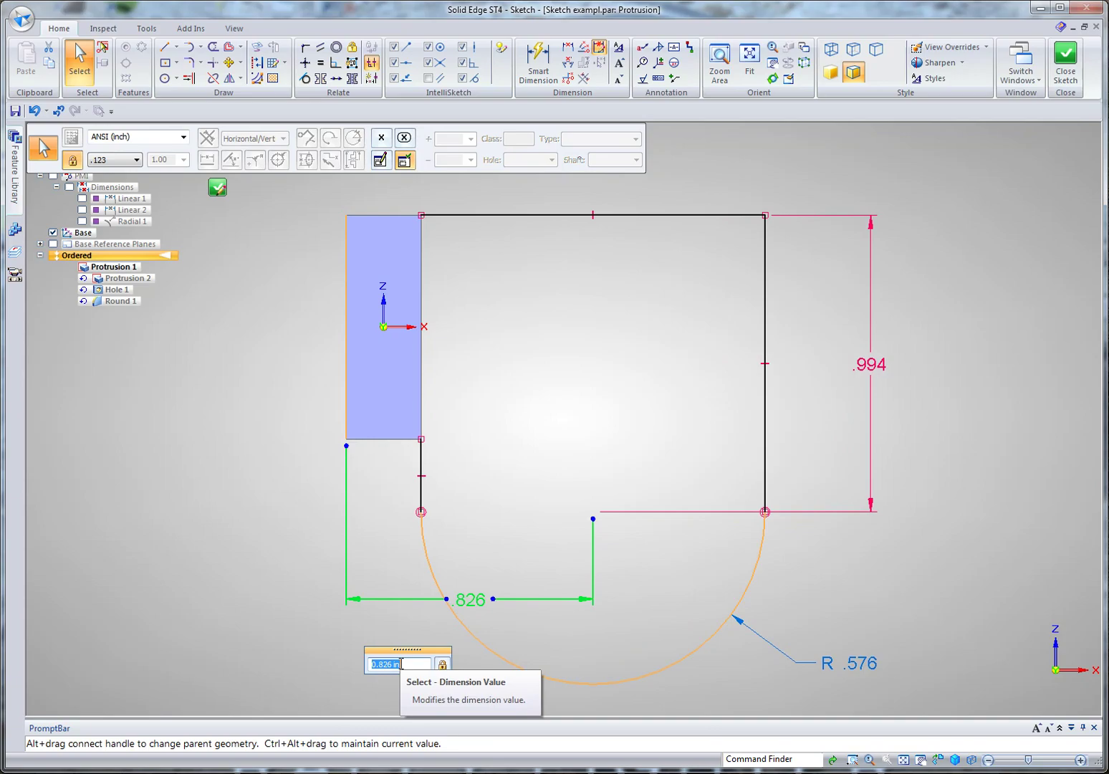
key("Return")
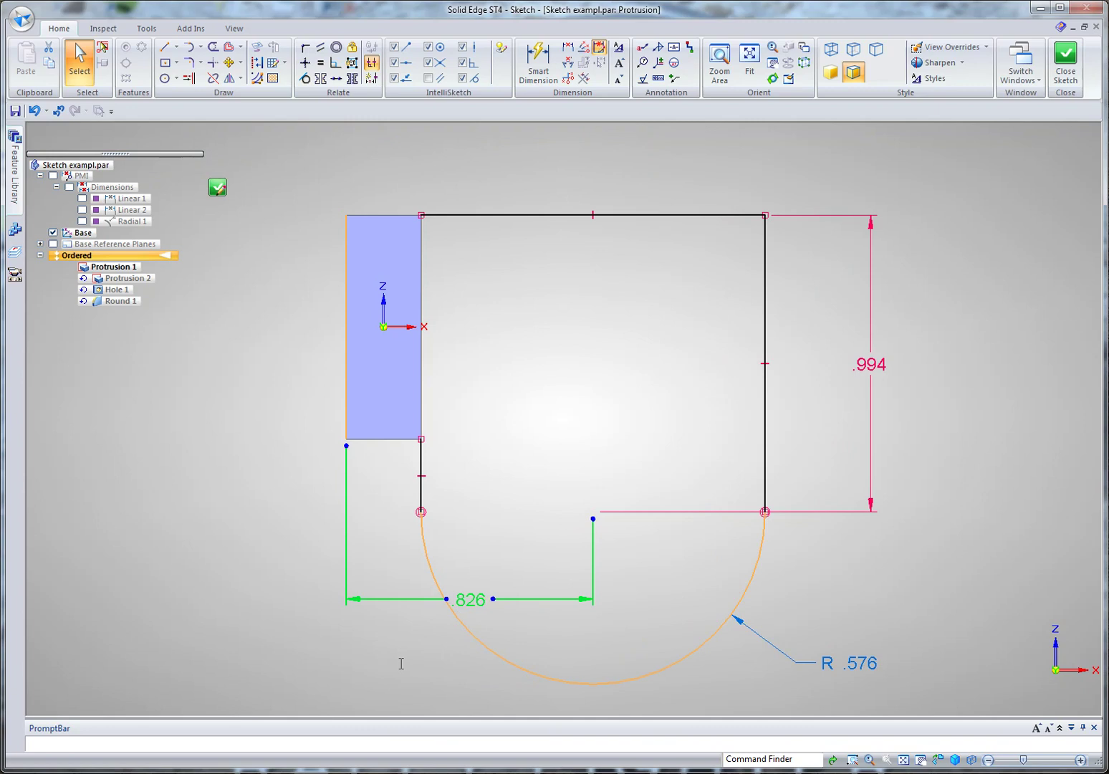
left_click(453, 603)
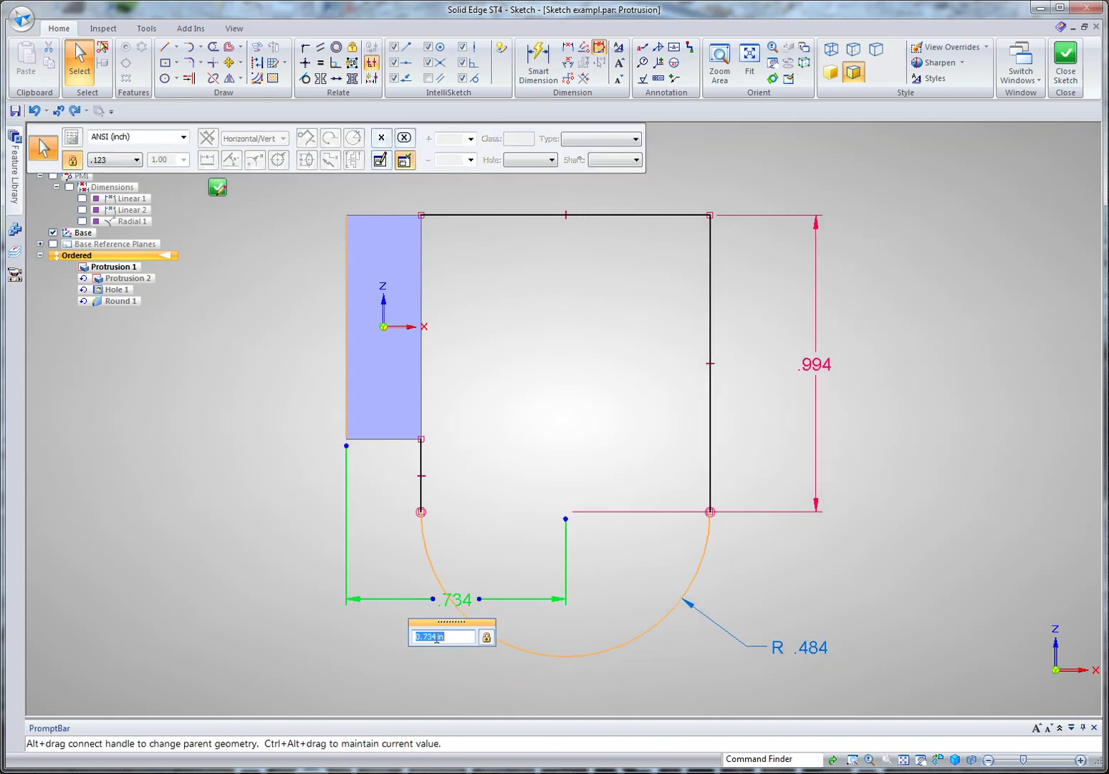
type("0.621")
key("Return")
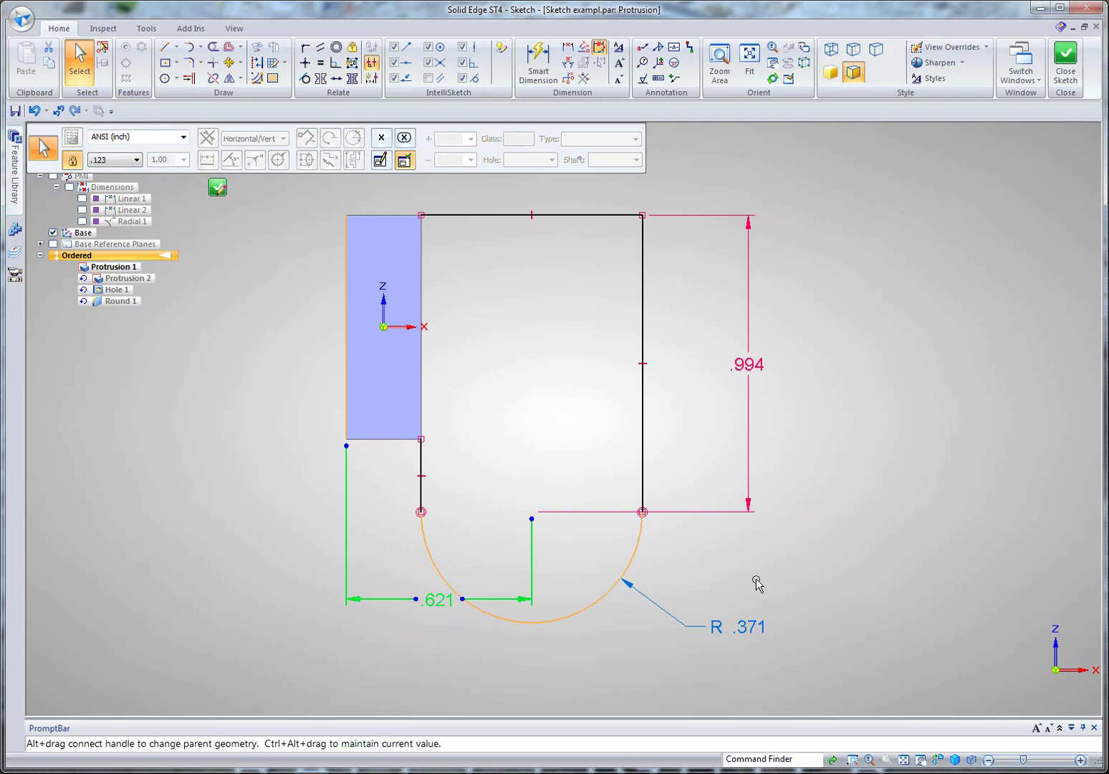
- Unlock the .621 distance so it is driven, and lock the R .371 radius as driving
left_click(788, 667)
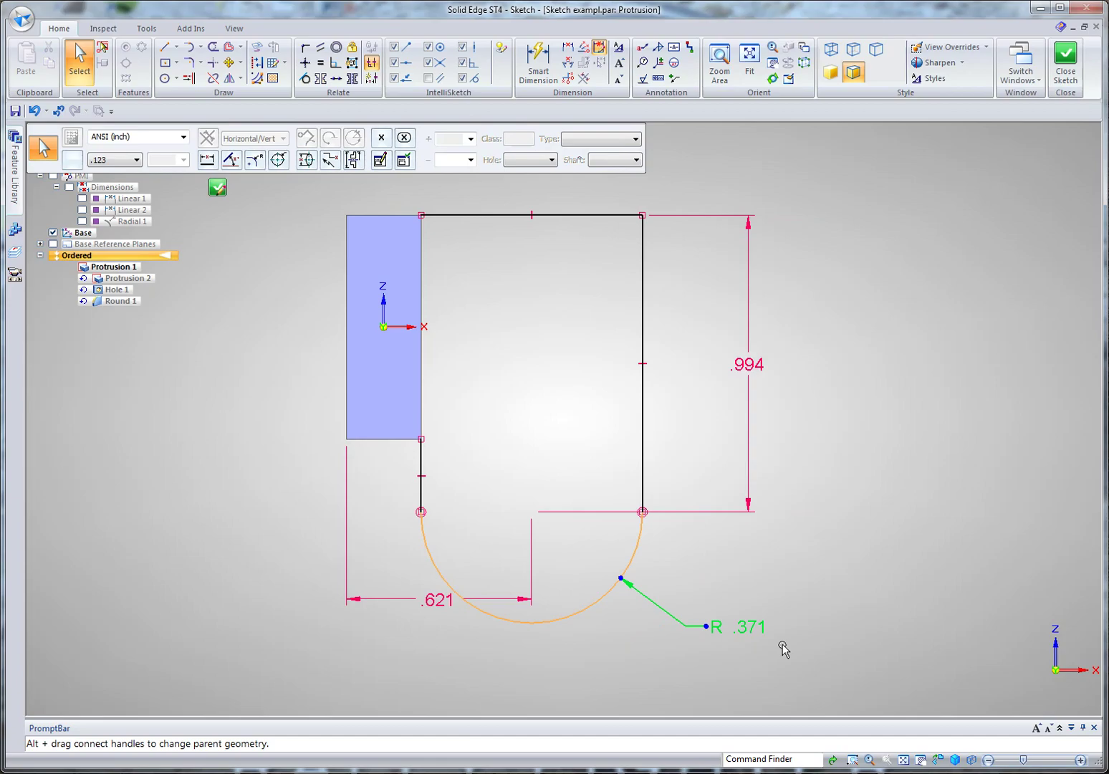
left_click(245, 446)
left_click(428, 607)
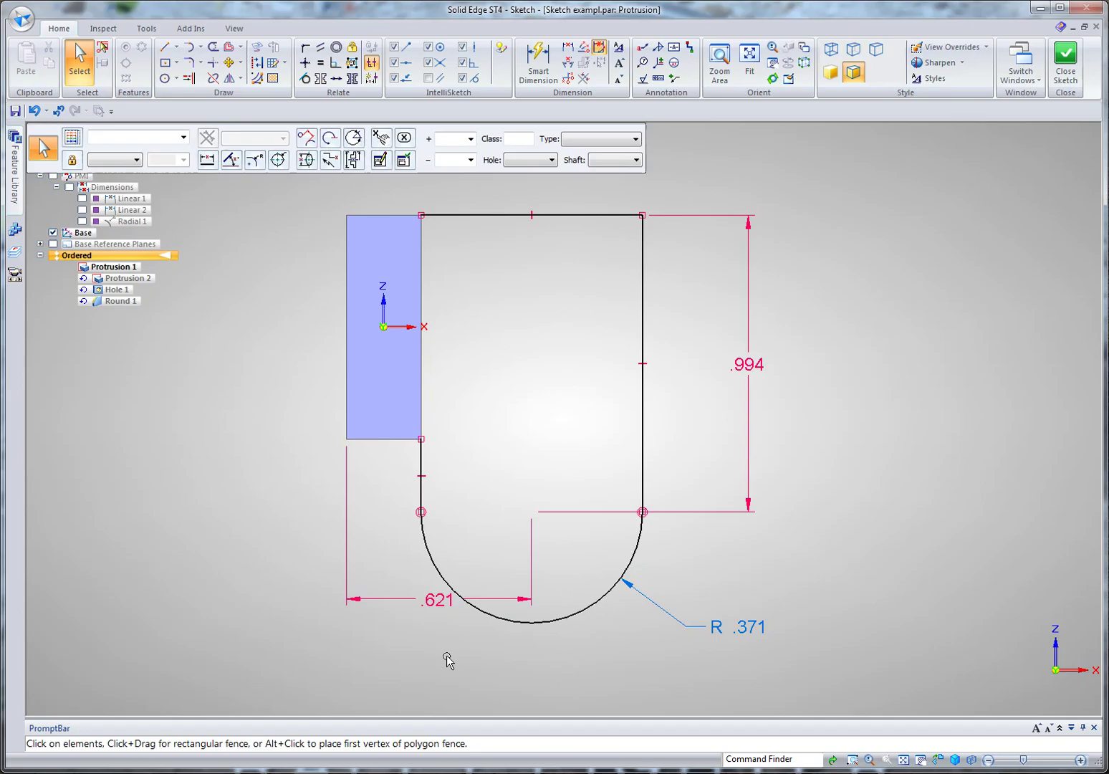
left_click(550, 556)
left_click(640, 547)
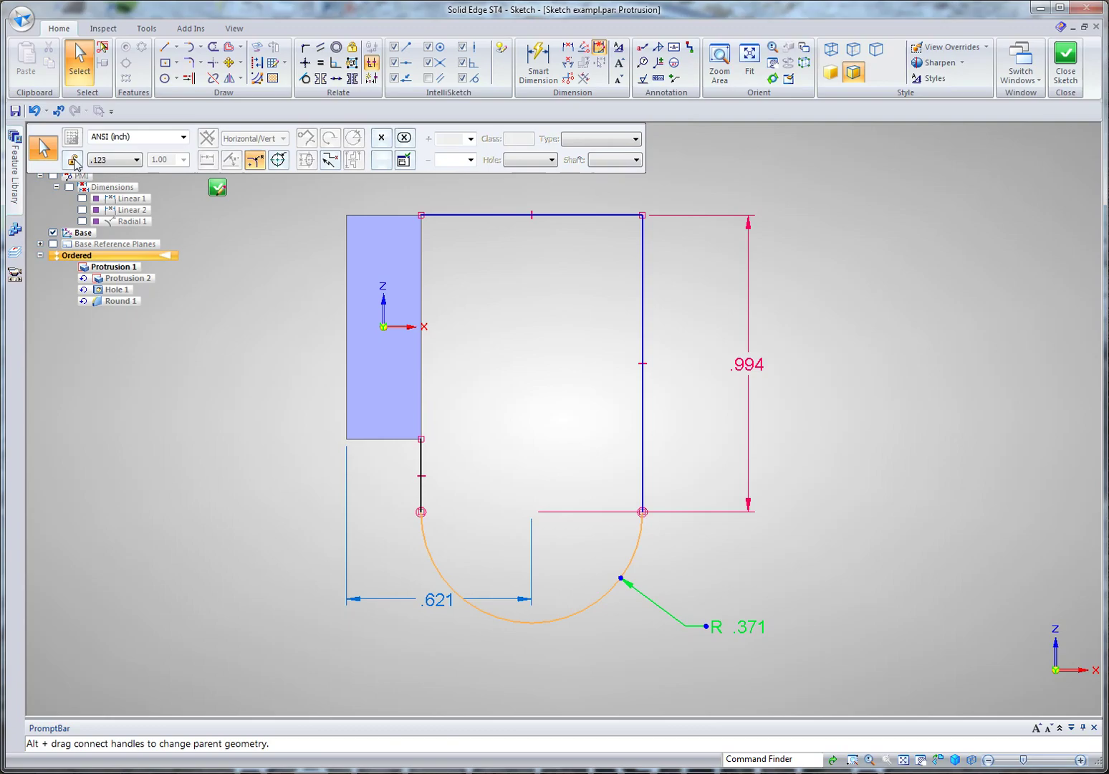
left_click(786, 638)
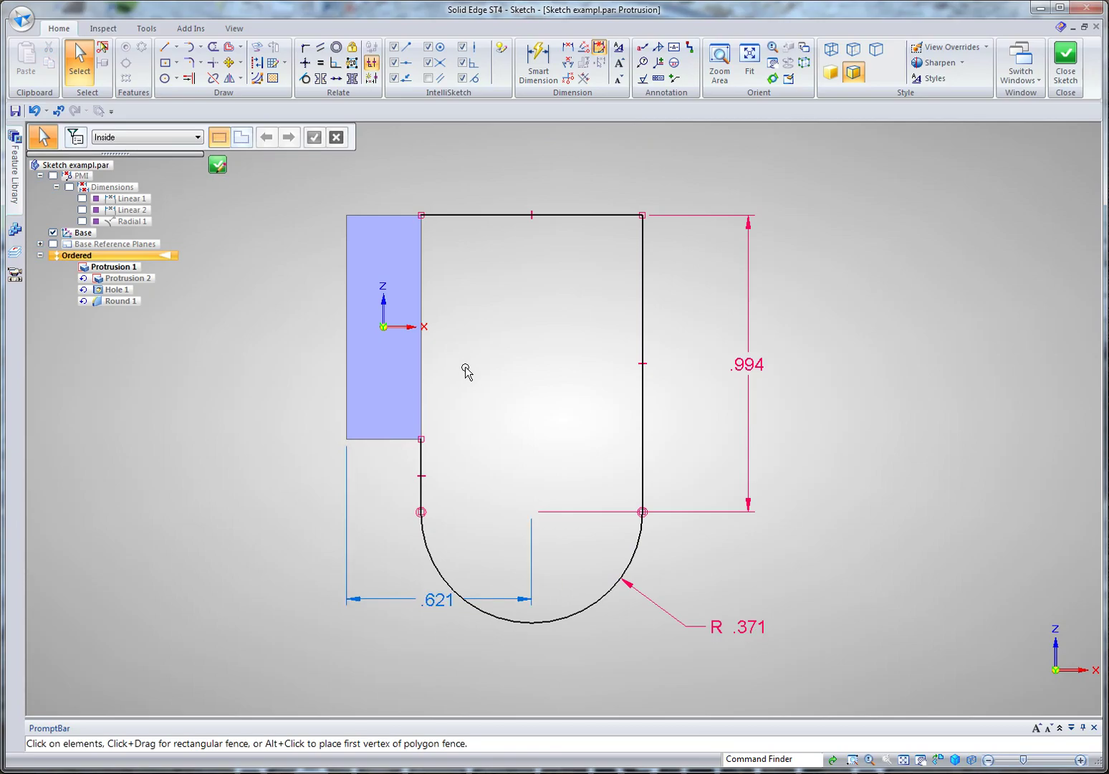
- Stretch the profile's vertical hole-side line right and draw a line closing the gap
left_click(428, 444)
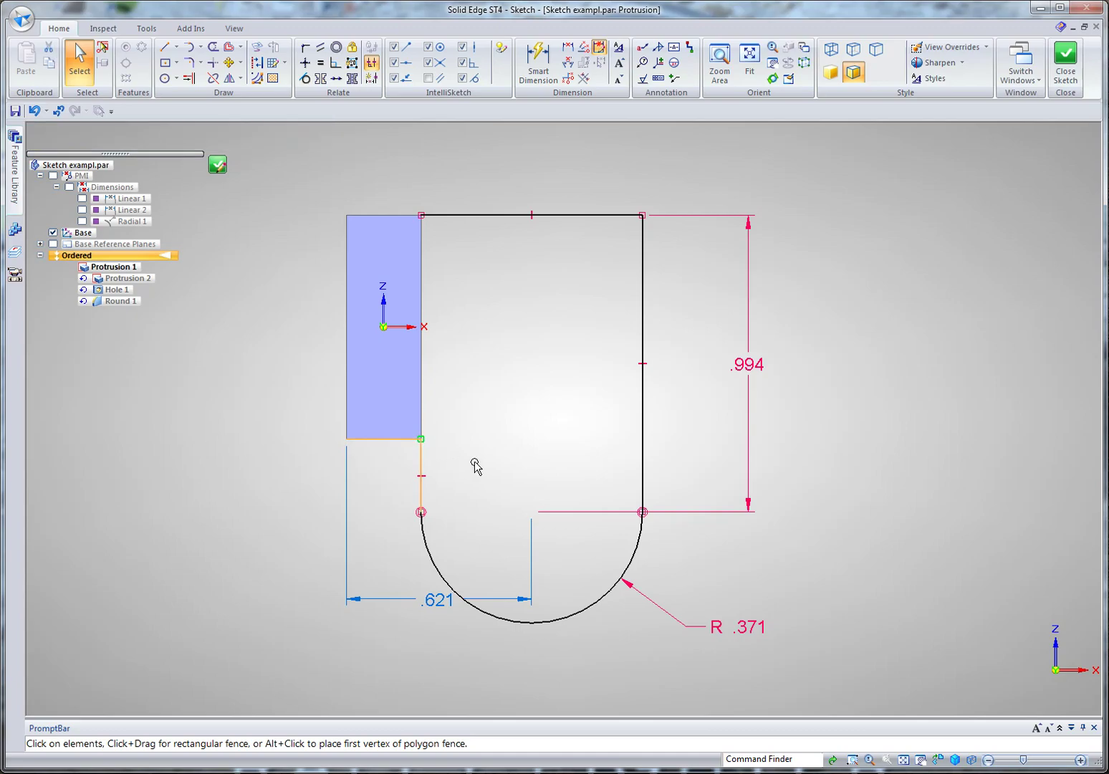
left_click(475, 466)
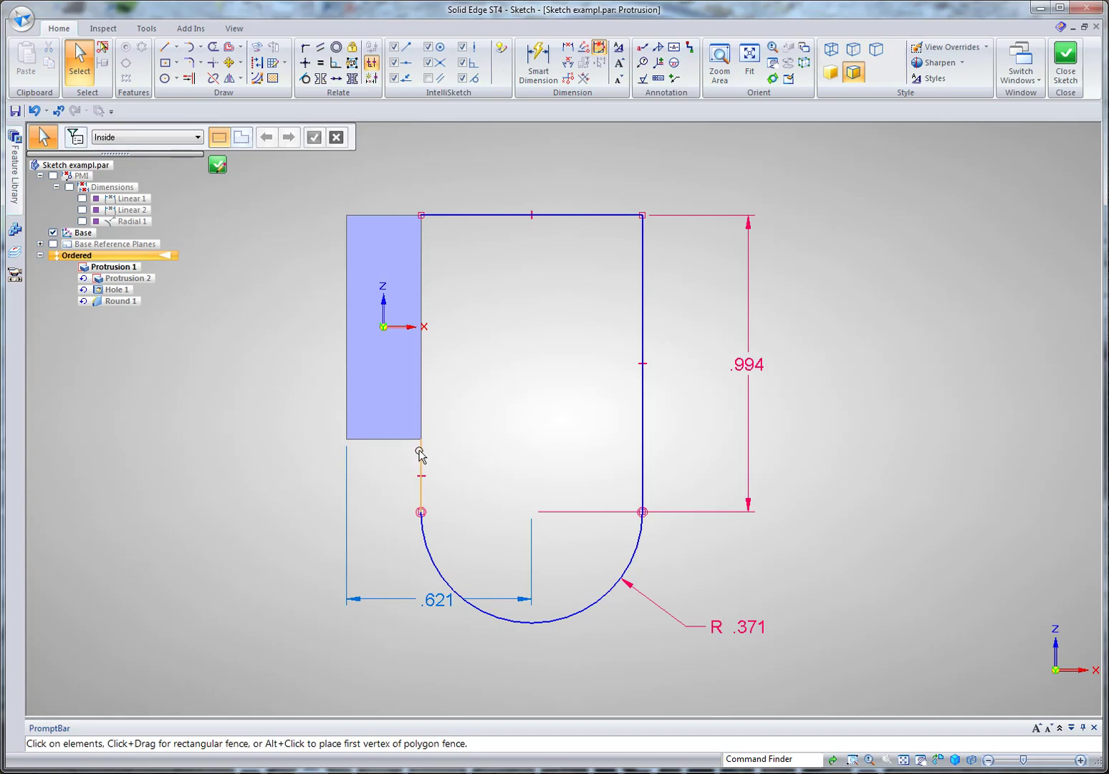
left_click_drag(420, 456, 551, 469)
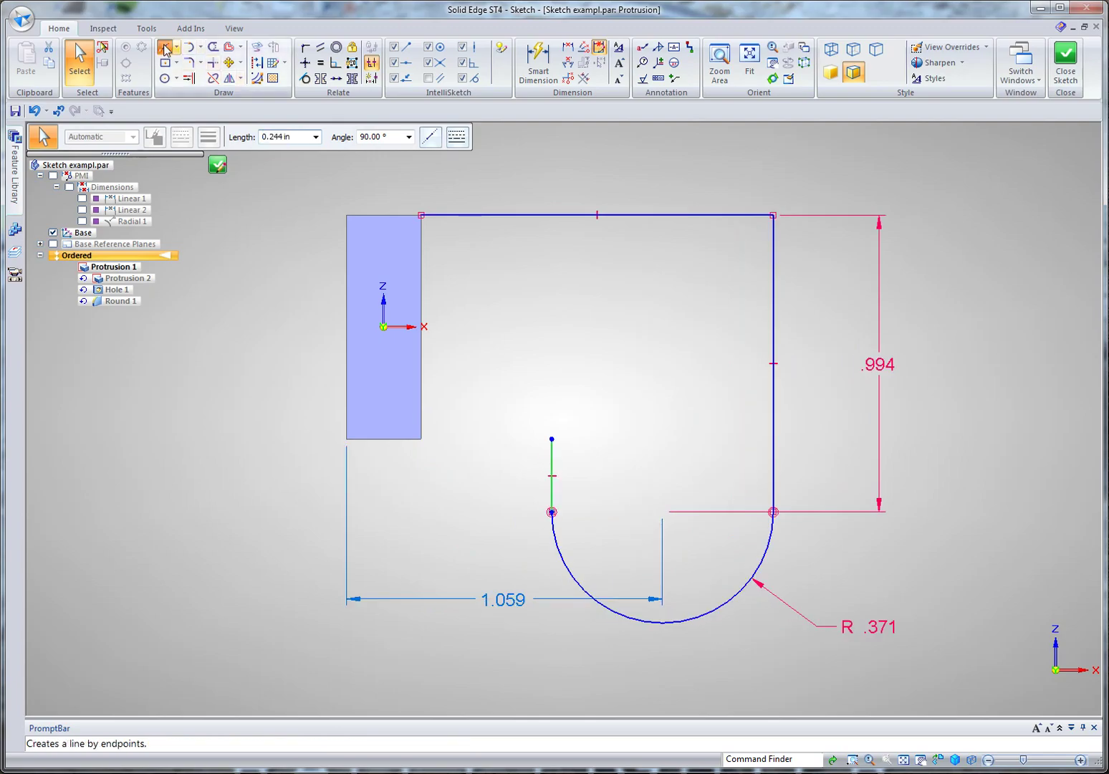
left_click(164, 47)
left_click(552, 438)
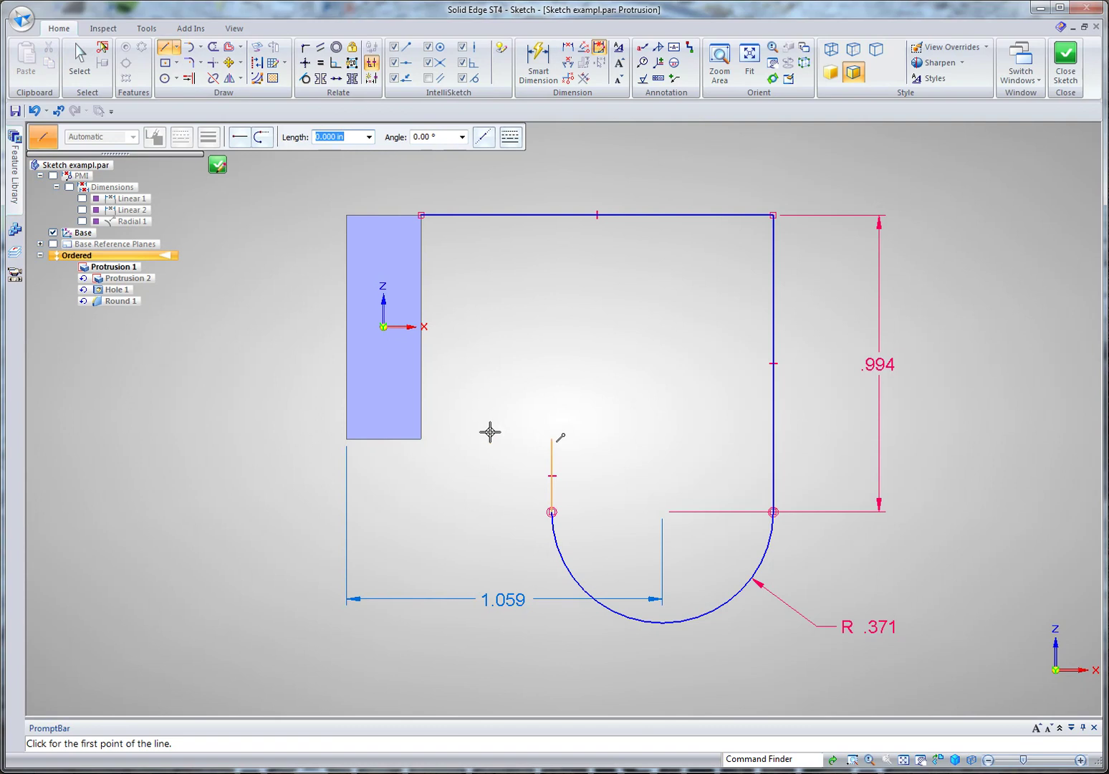
left_click(421, 439)
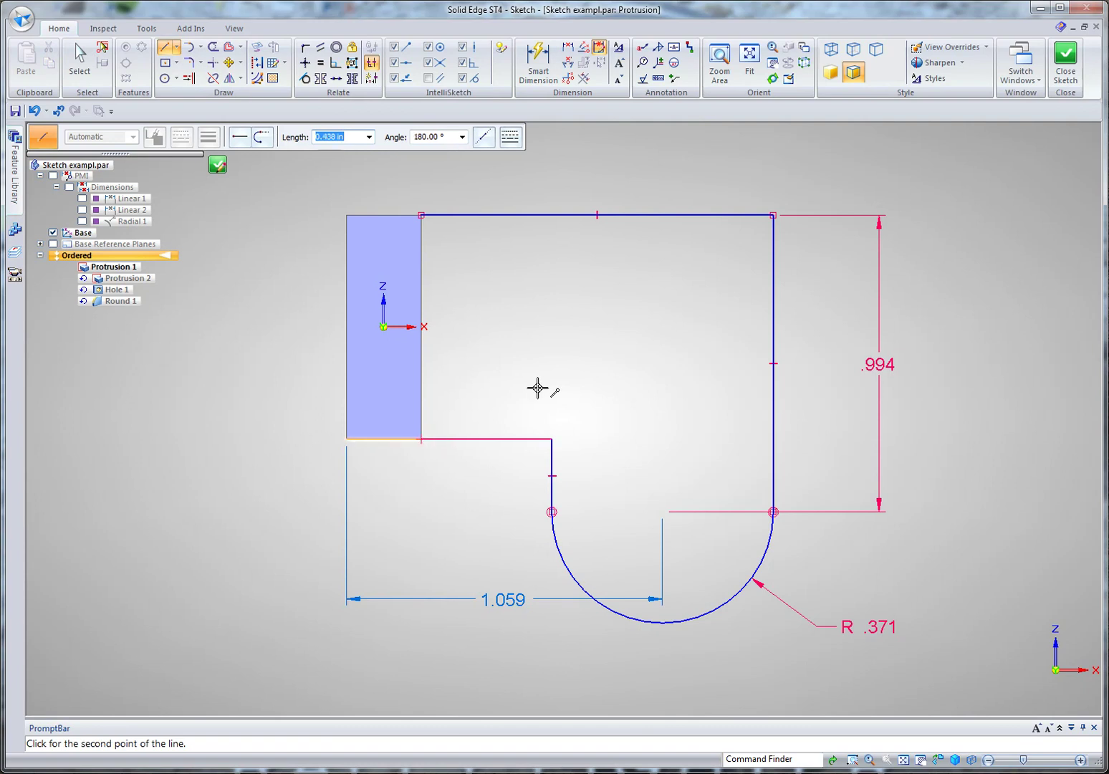
right_click(361, 378)
right_click(268, 448)
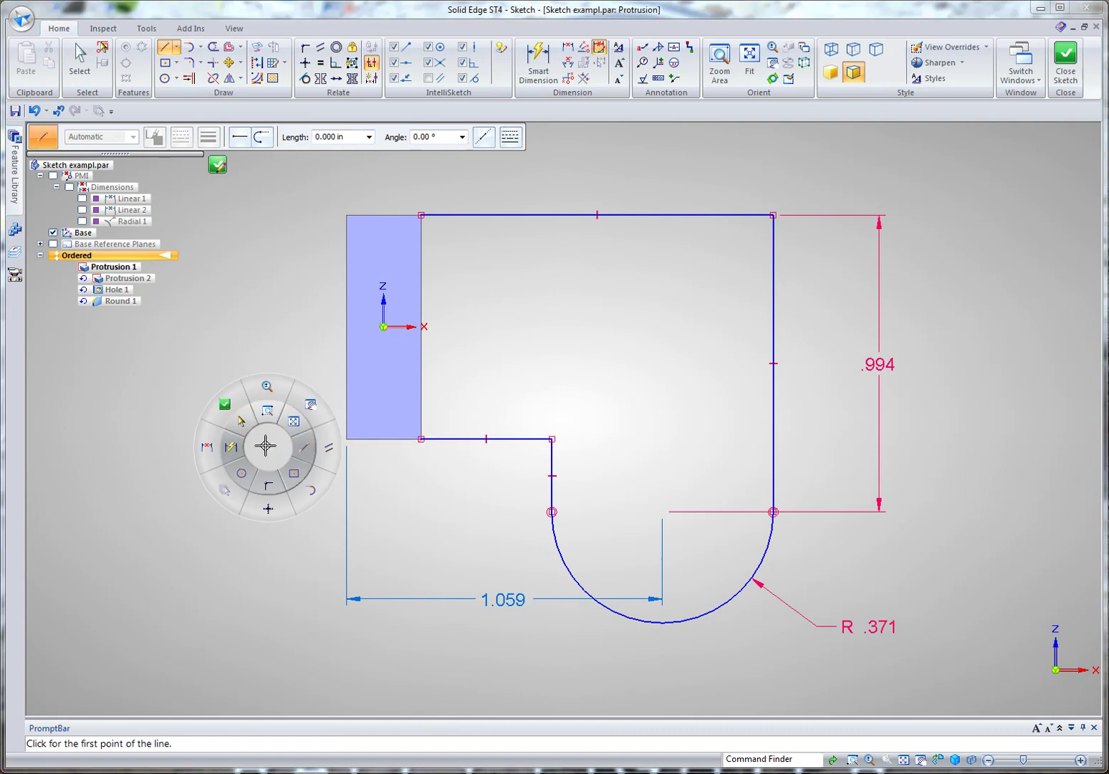
left_click(242, 422)
- Lock the 1.059 width dimension and set it to 1.000
left_click(484, 599)
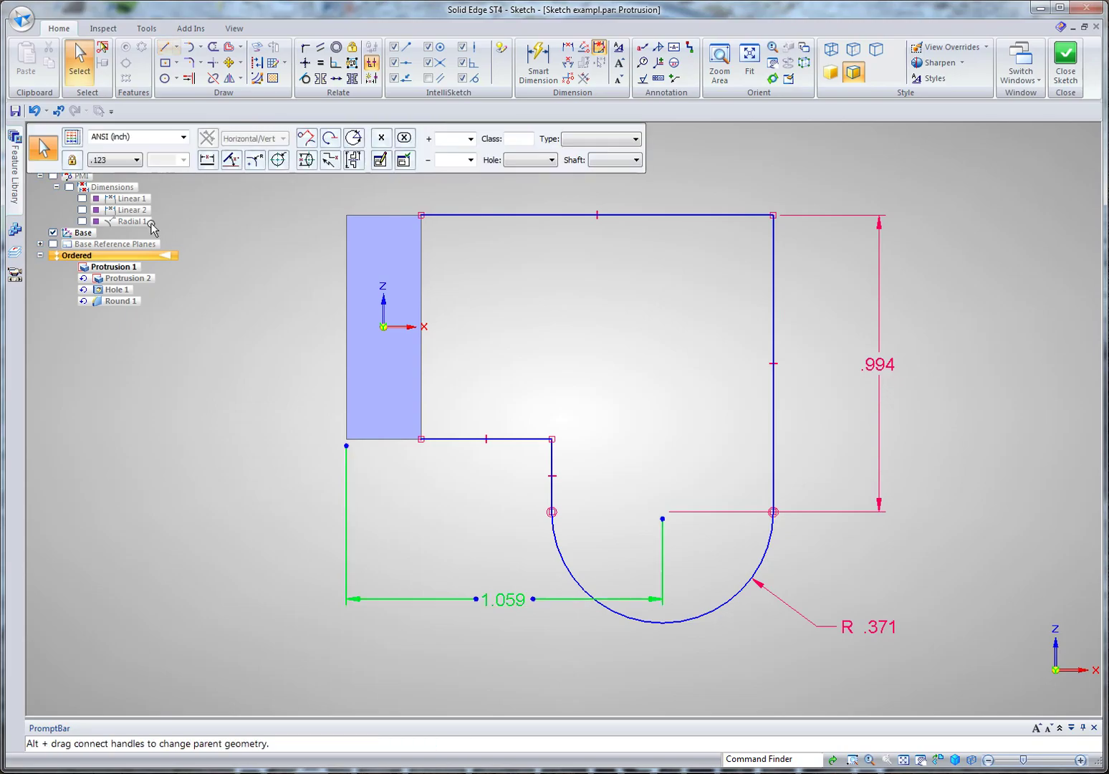
left_click(72, 162)
left_click(505, 599)
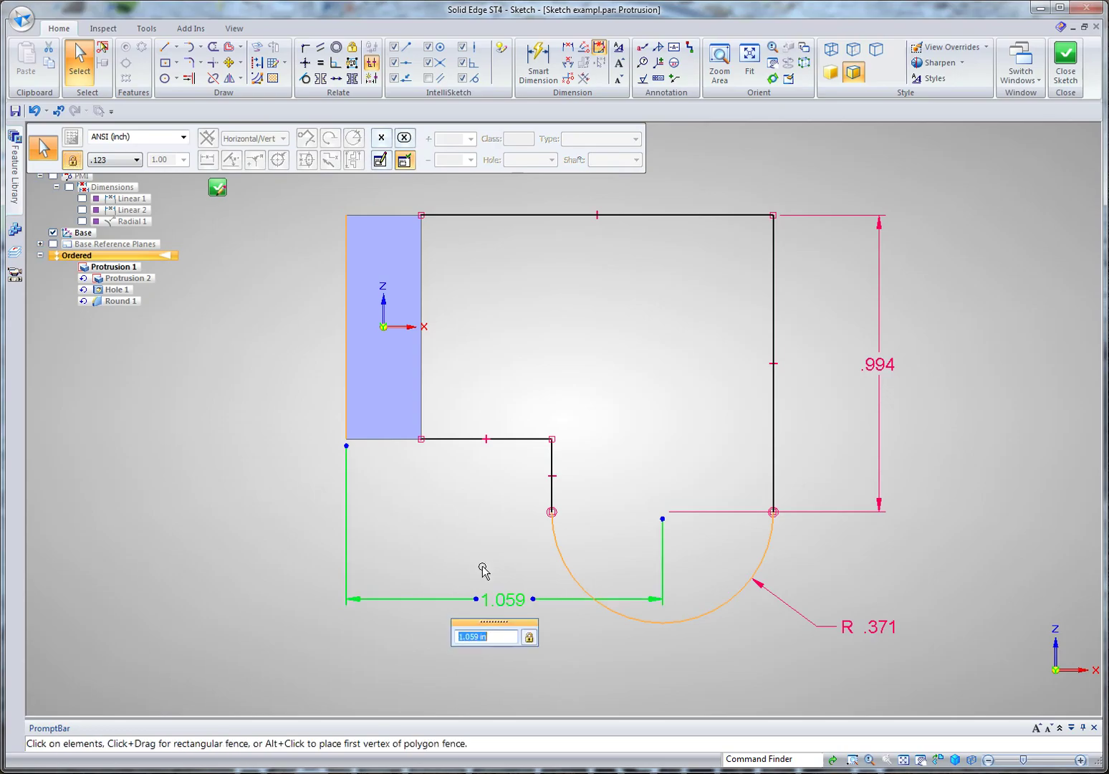
type("1")
key("Return")
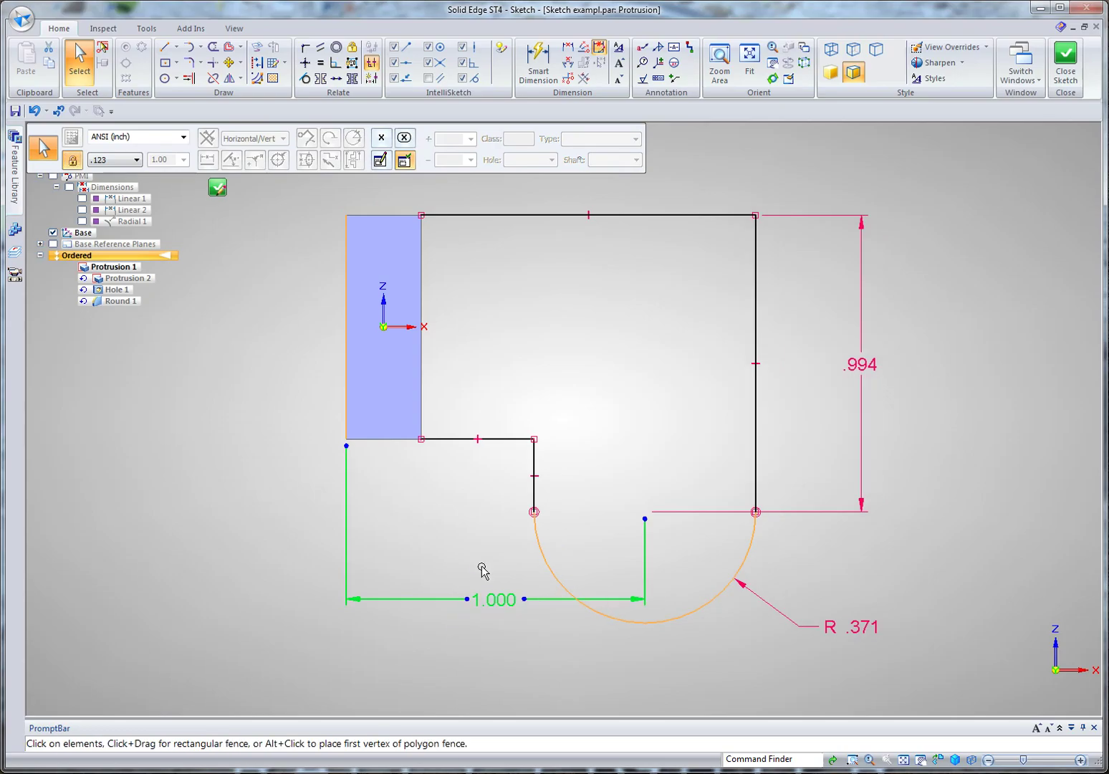
key("Escape")
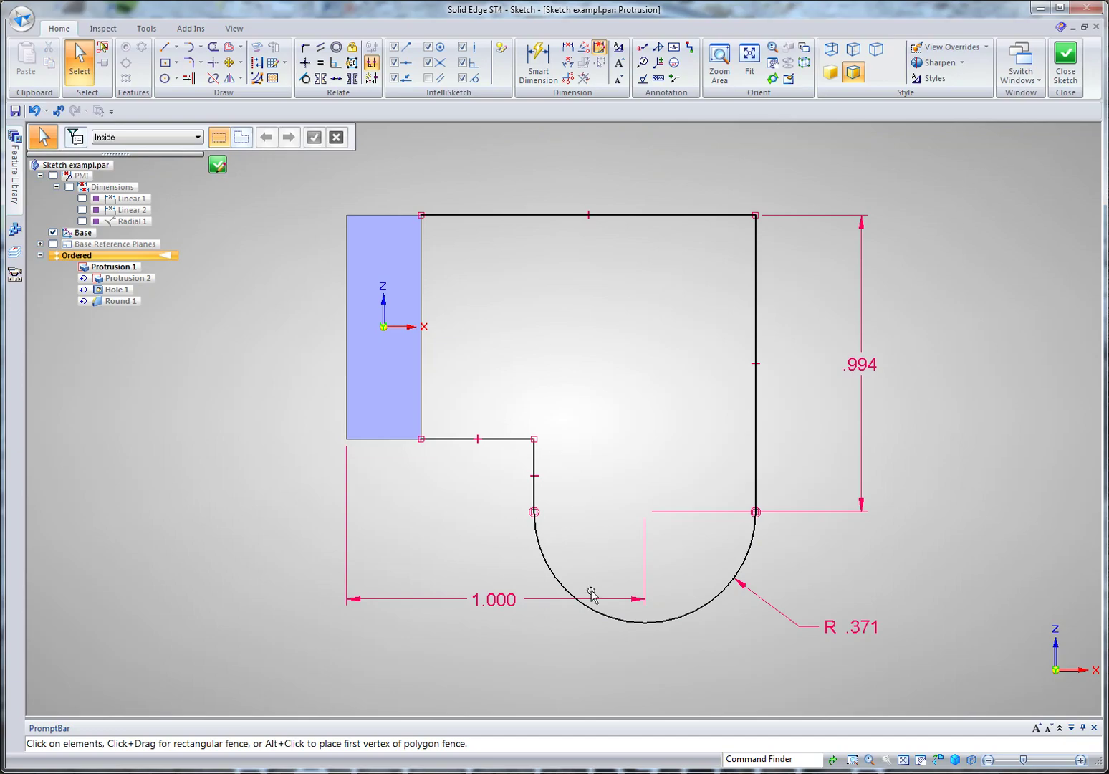
- Finish the sketch, switch to Example.par, and orbit to view the flange's left side
left_click(218, 166)
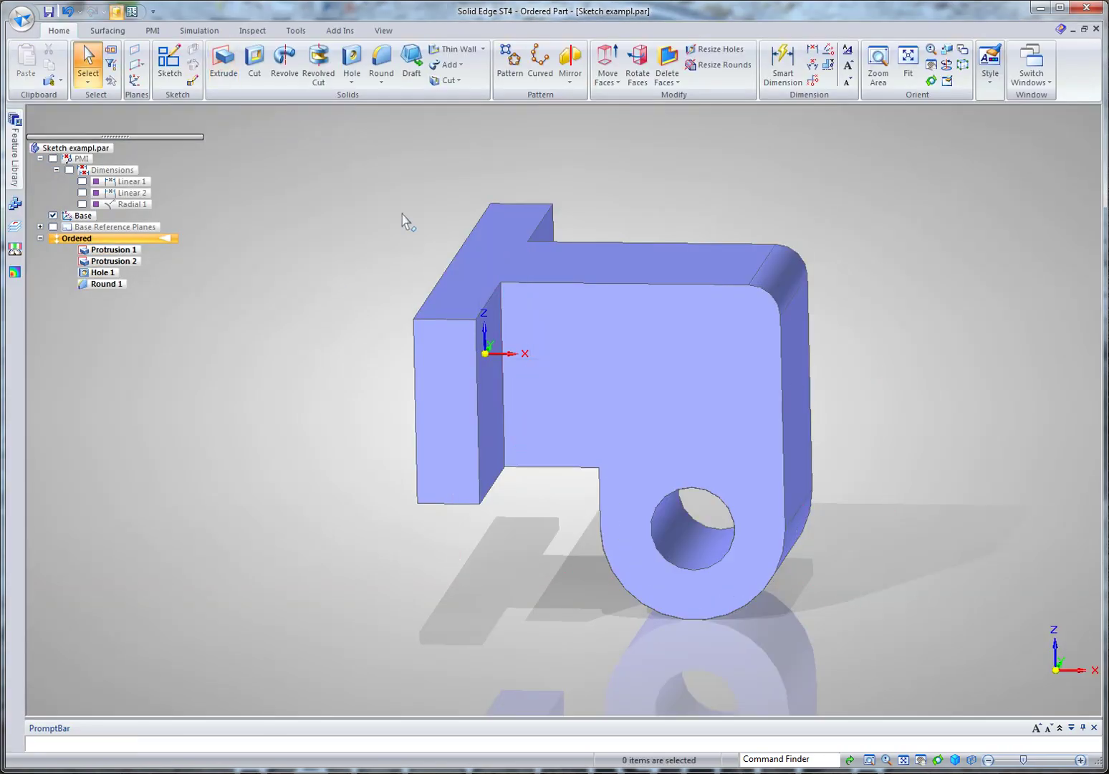
left_click(1031, 66)
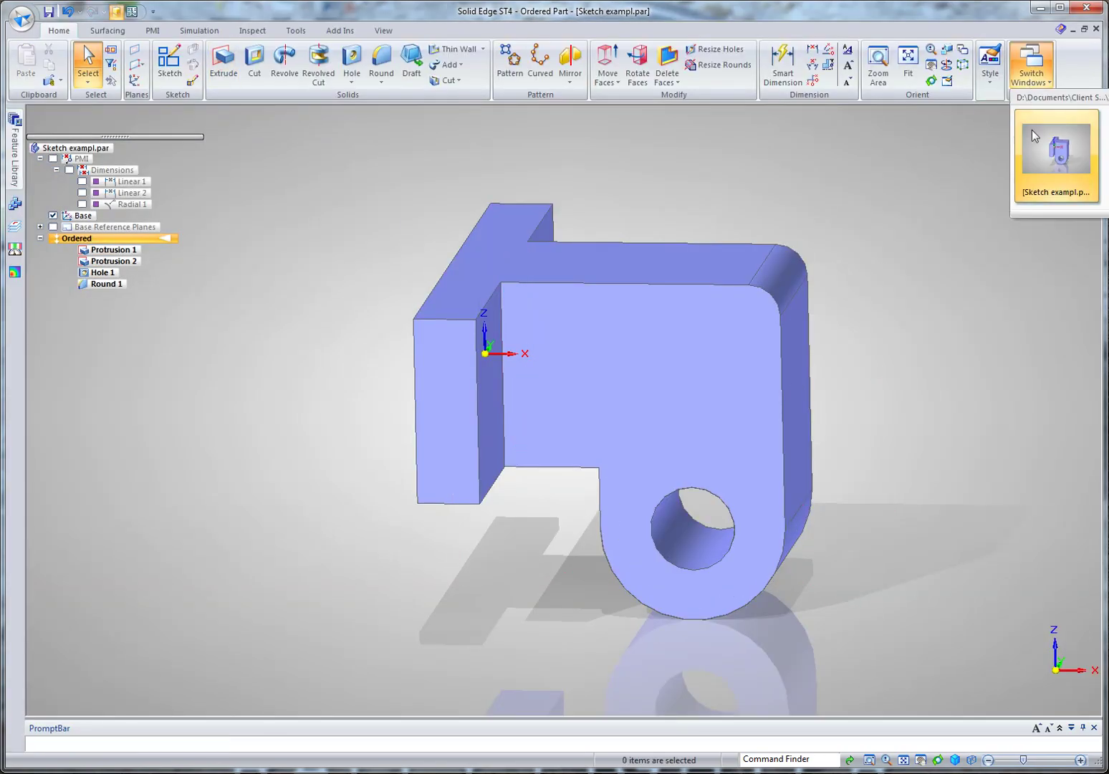
left_click(1057, 154)
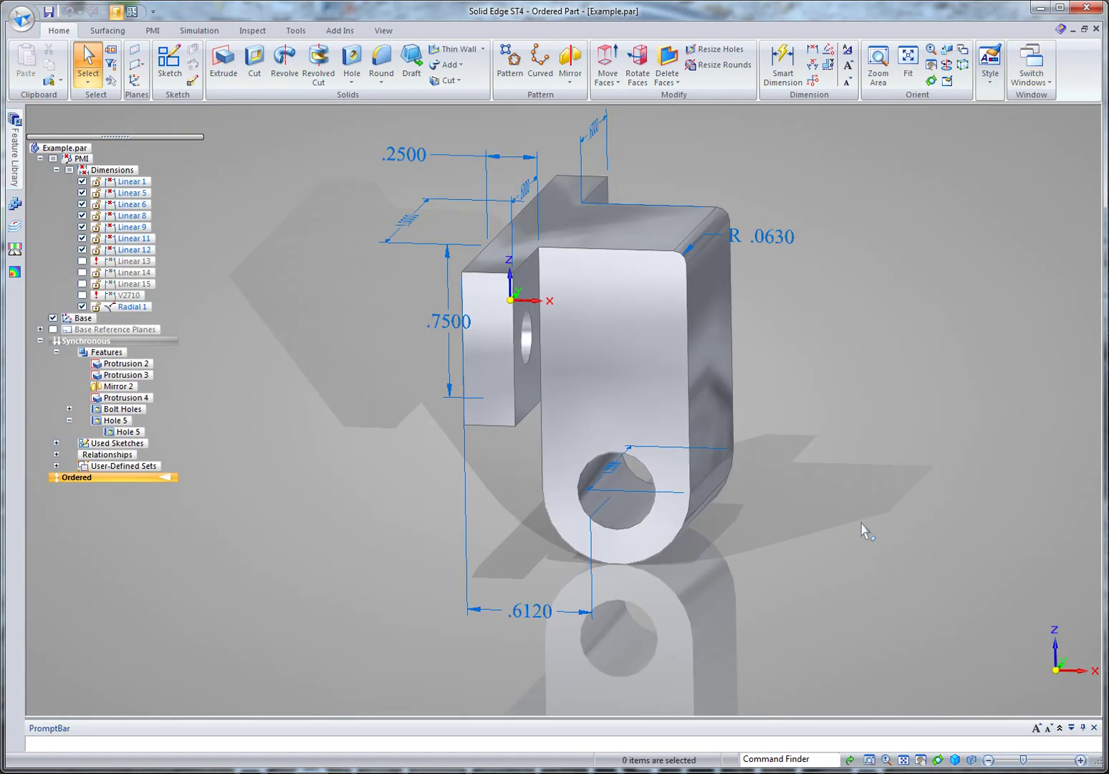
middle_click_drag(804, 527, 577, 634)
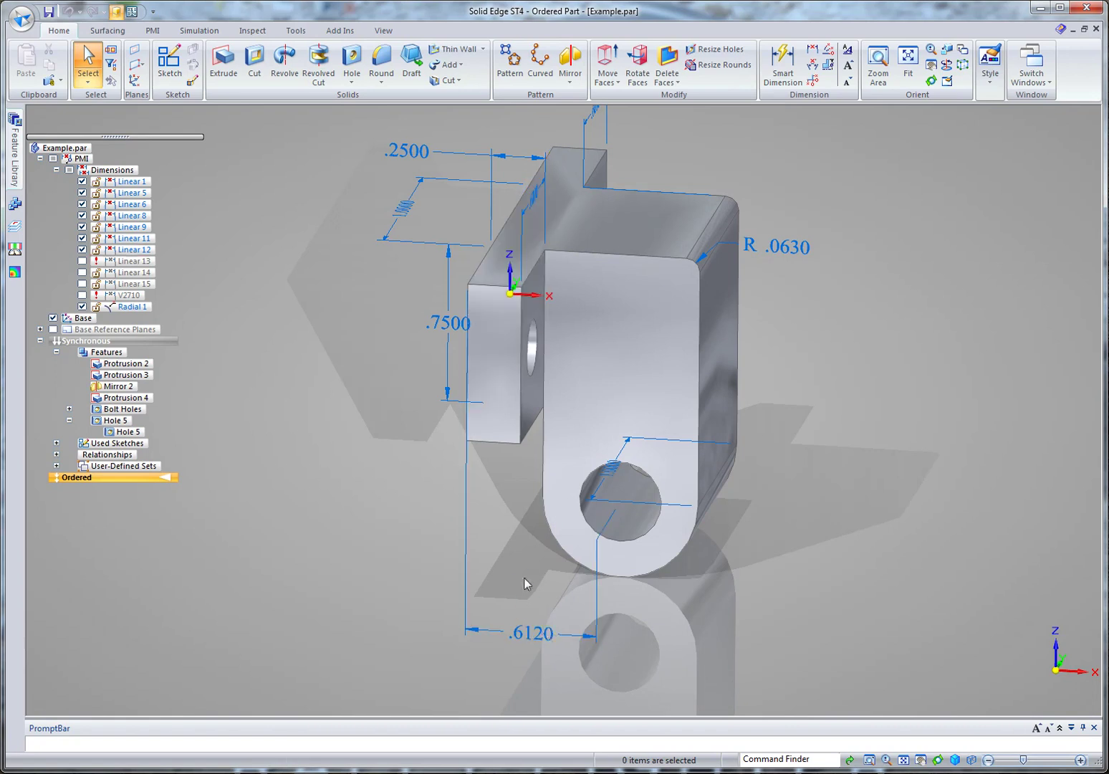
- Select the .6120 hole-position dimension and scroll through values, settling on 0.7956 in
left_click(534, 636)
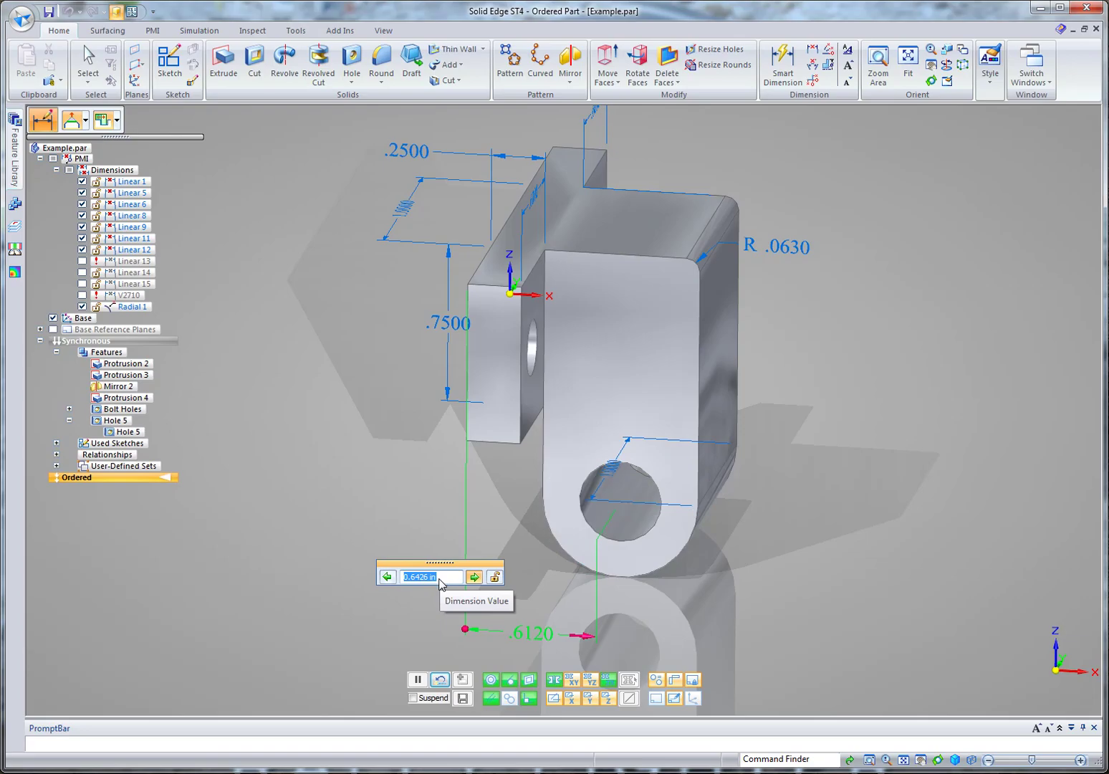
scroll(442, 580, "up", 1)
scroll(441, 583, "up", 3)
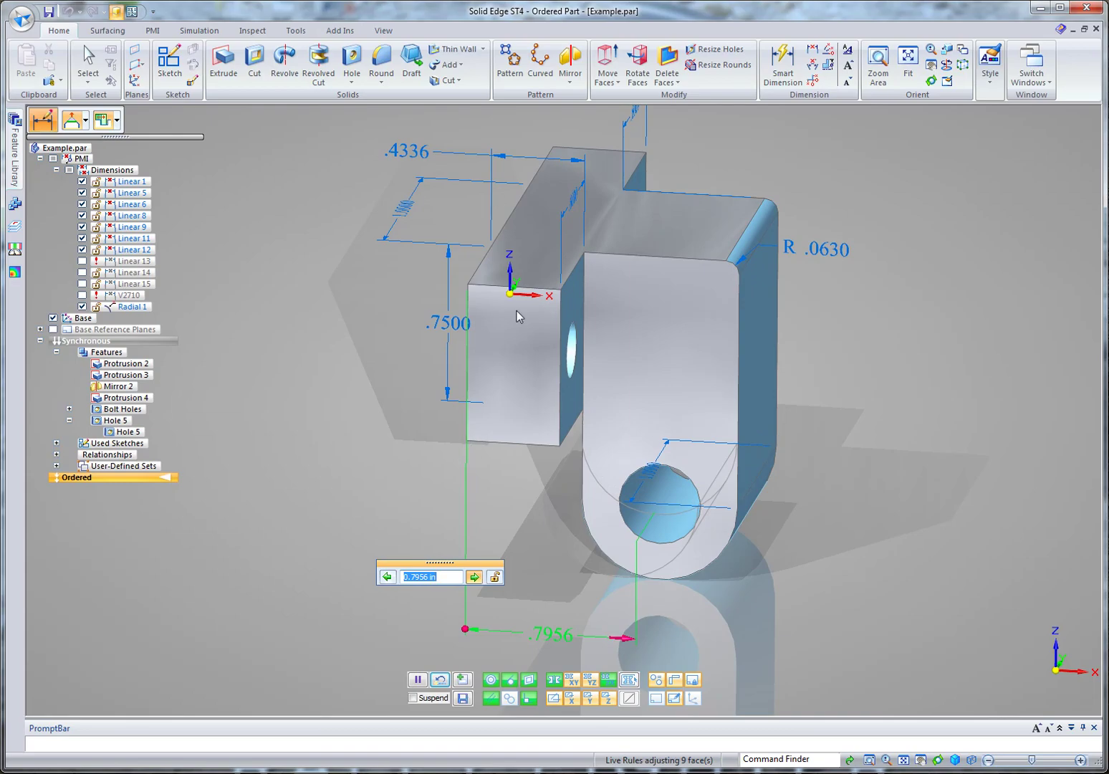
scroll(434, 581, "down", 6)
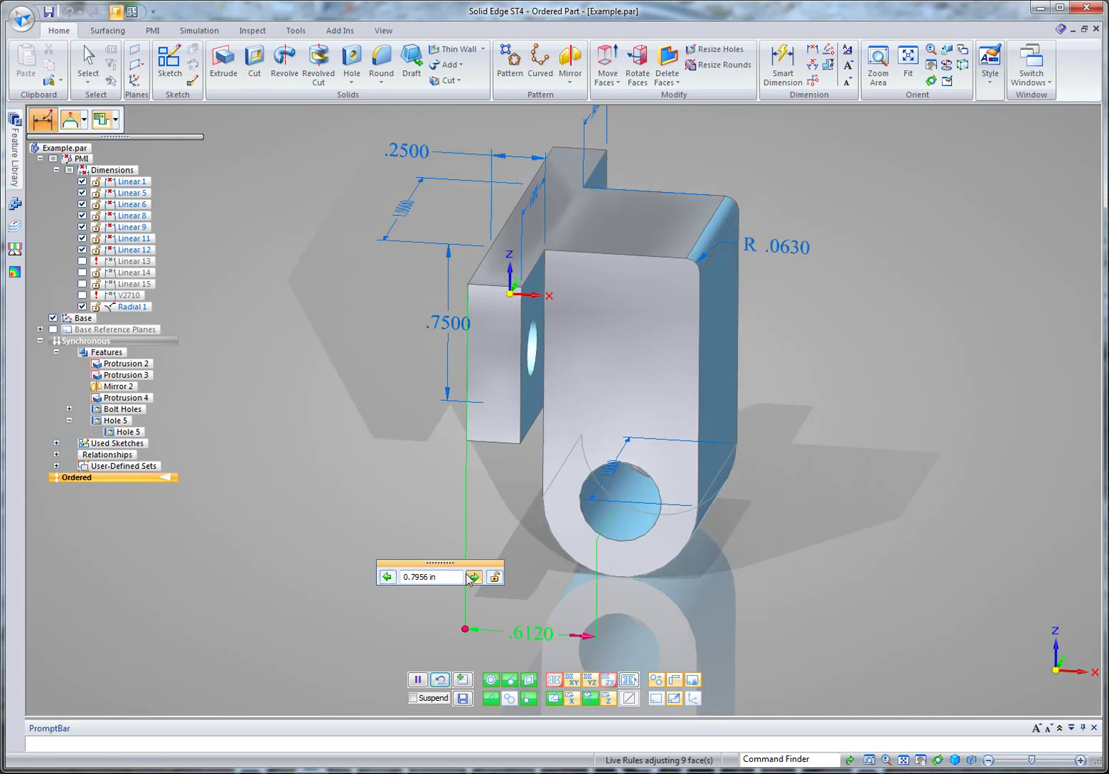
- Turn off Same Radius if Possible so the edit moves 4 faces instead of 9
left_click(446, 578)
left_click(657, 681)
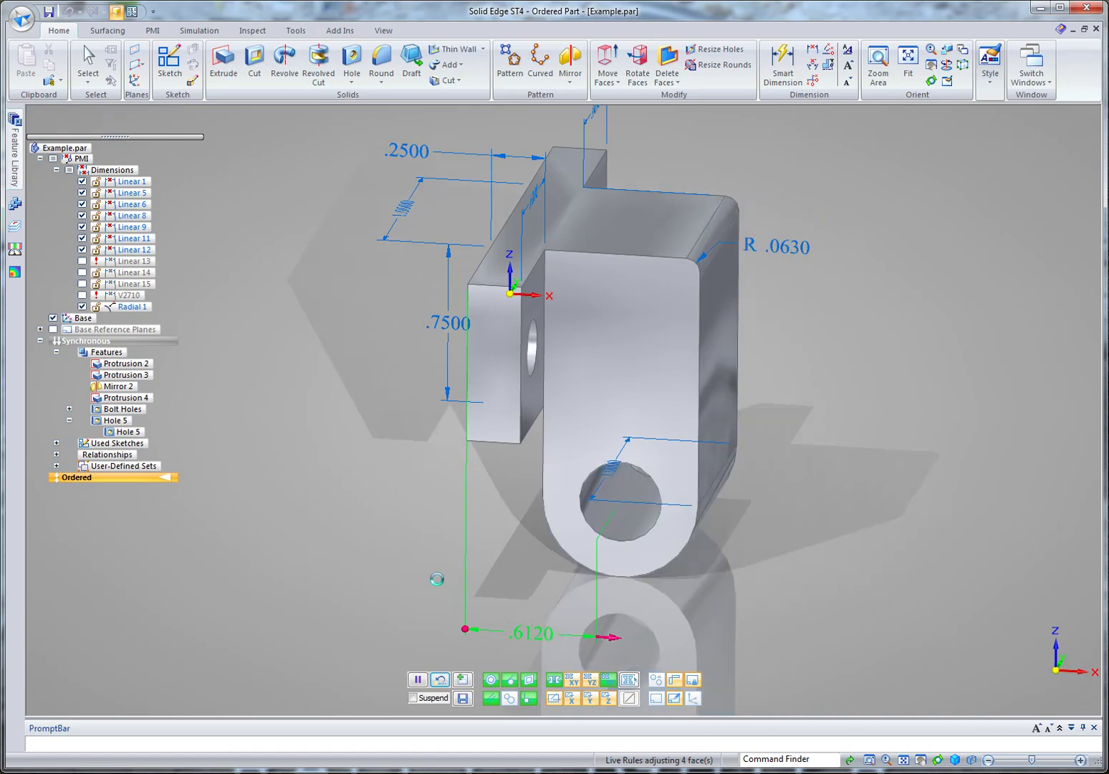
- Restore Same Radius if Possible and turn off Maintain Coplanar Faces in Live Rules
left_click(657, 684)
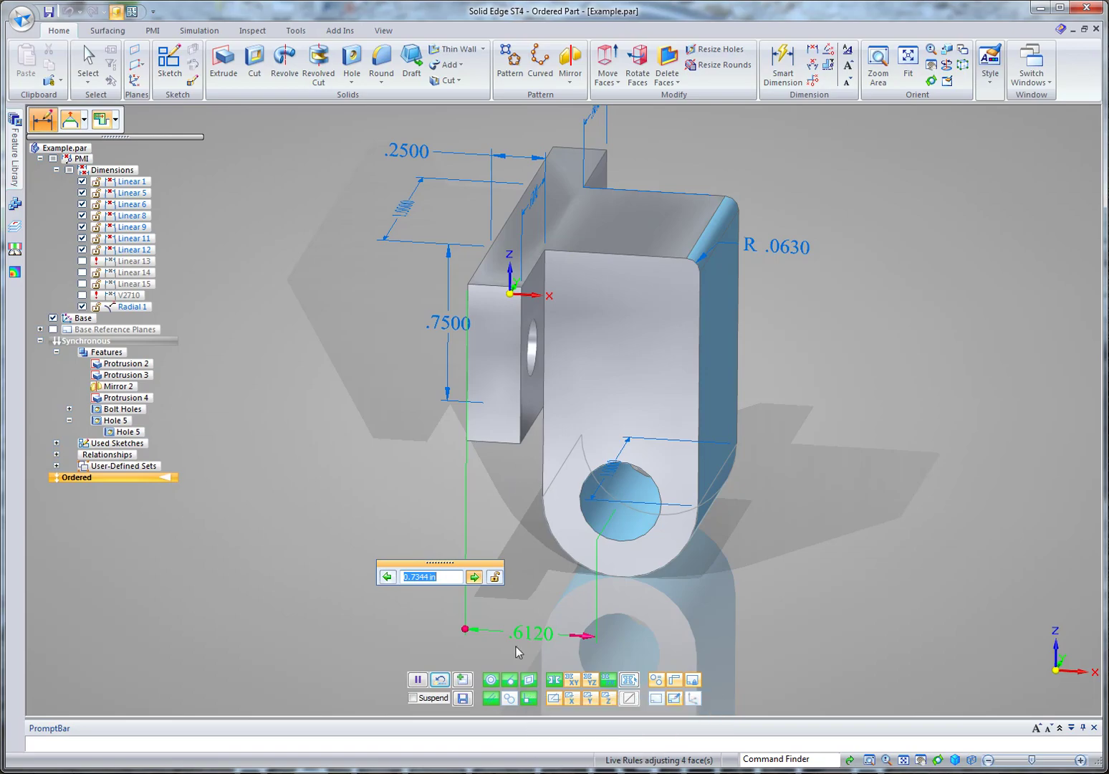
left_click(529, 679)
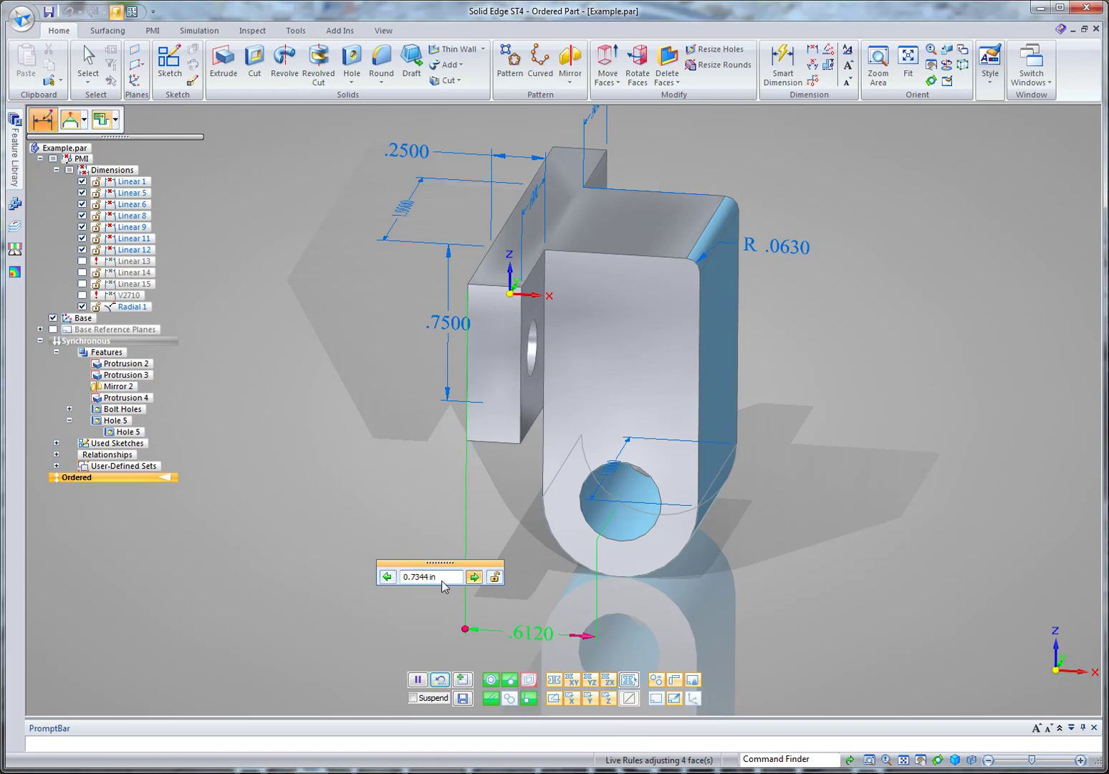
key("Return")
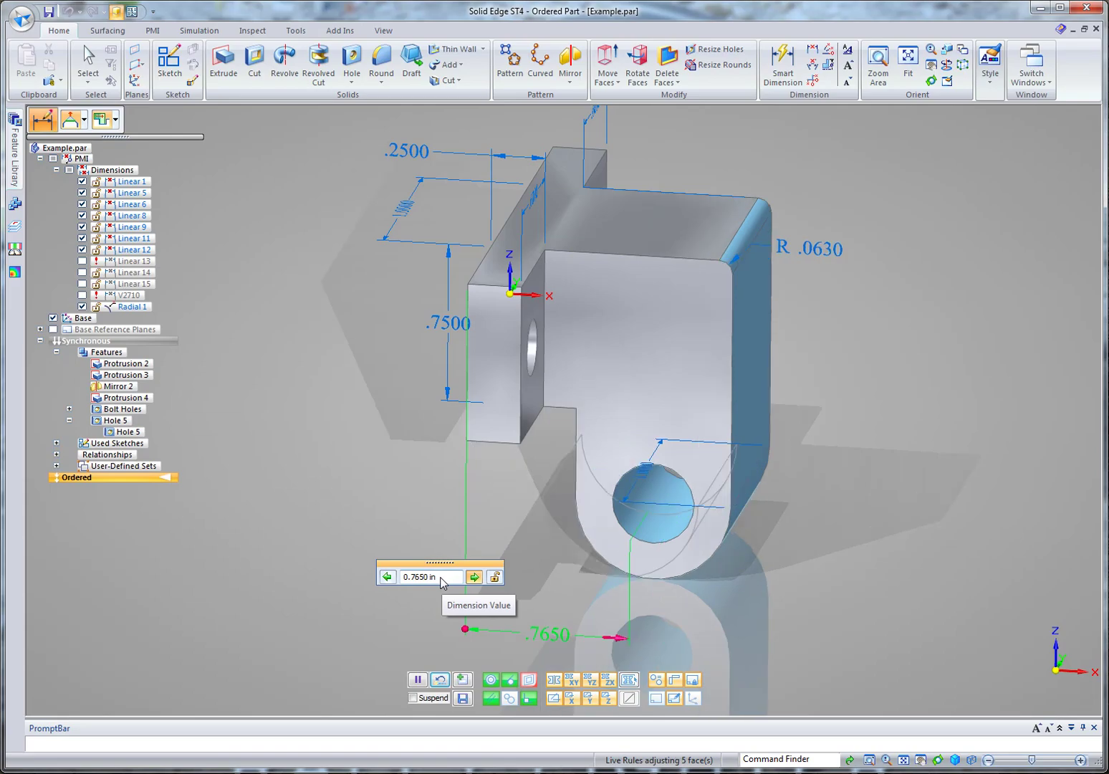
- Enter 1 as the hole-centre distance so it reads 1.0000, keeping the .2500 thickness
scroll(442, 582, "up", 4)
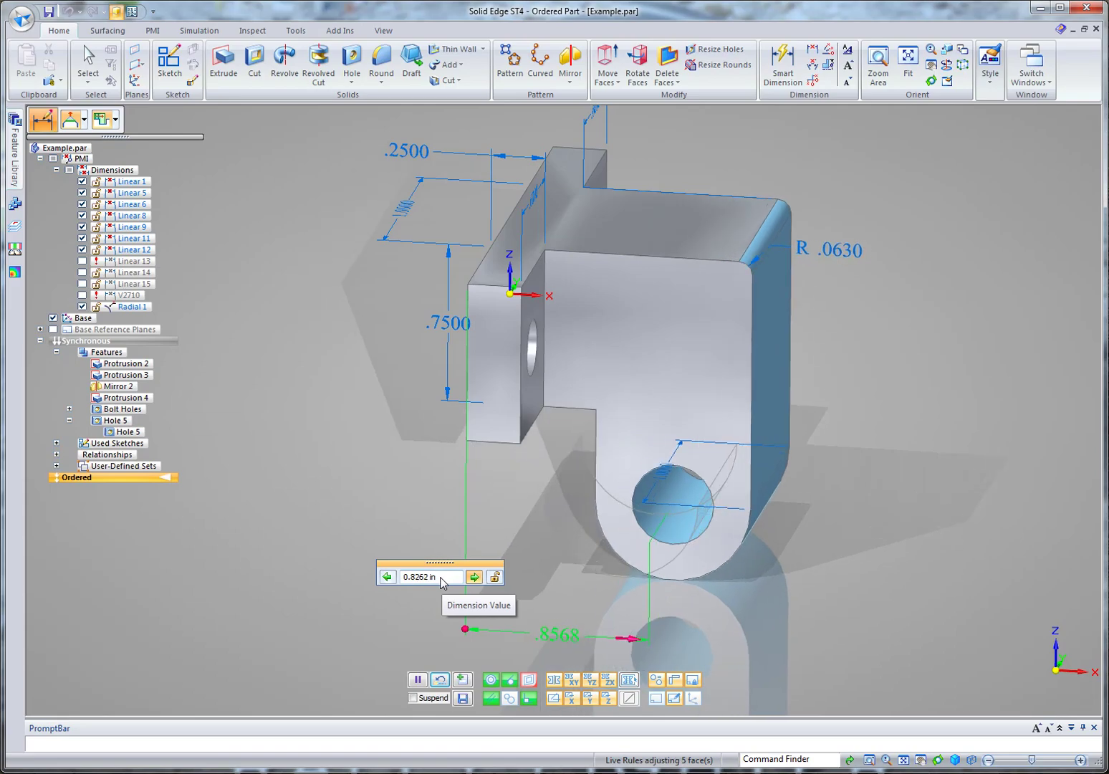
scroll(443, 582, "up", 6)
scroll(442, 582, "up", 2)
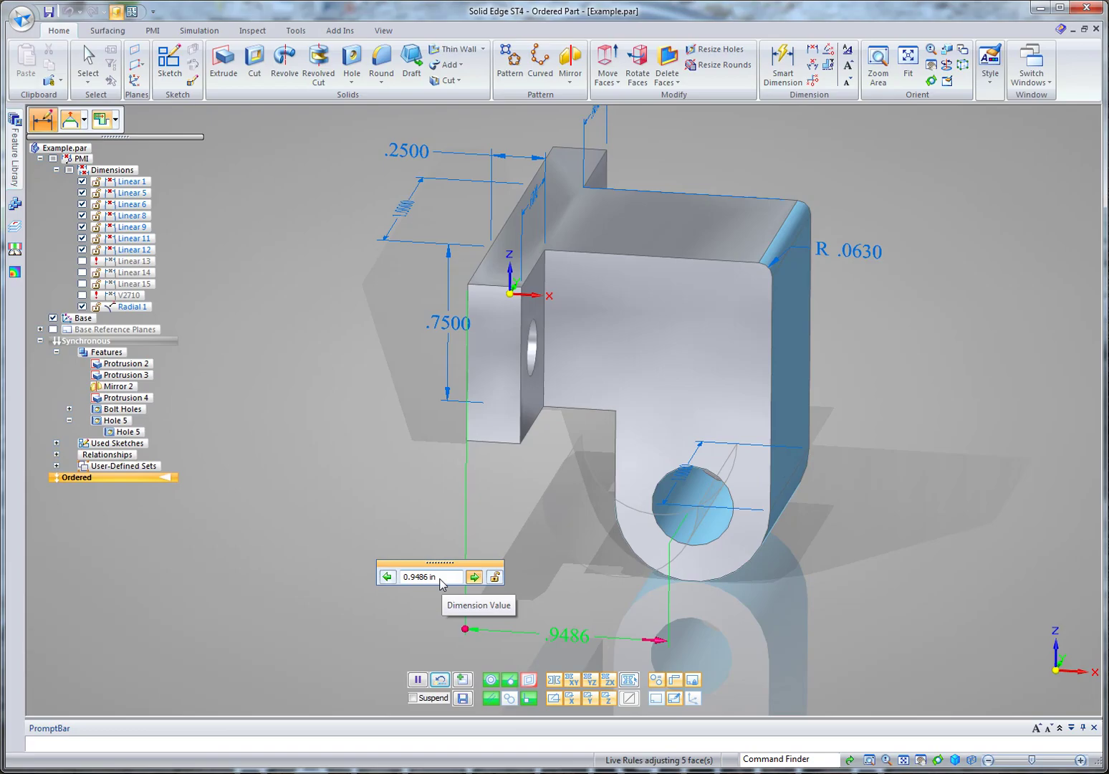
left_click_drag(439, 578, 403, 579)
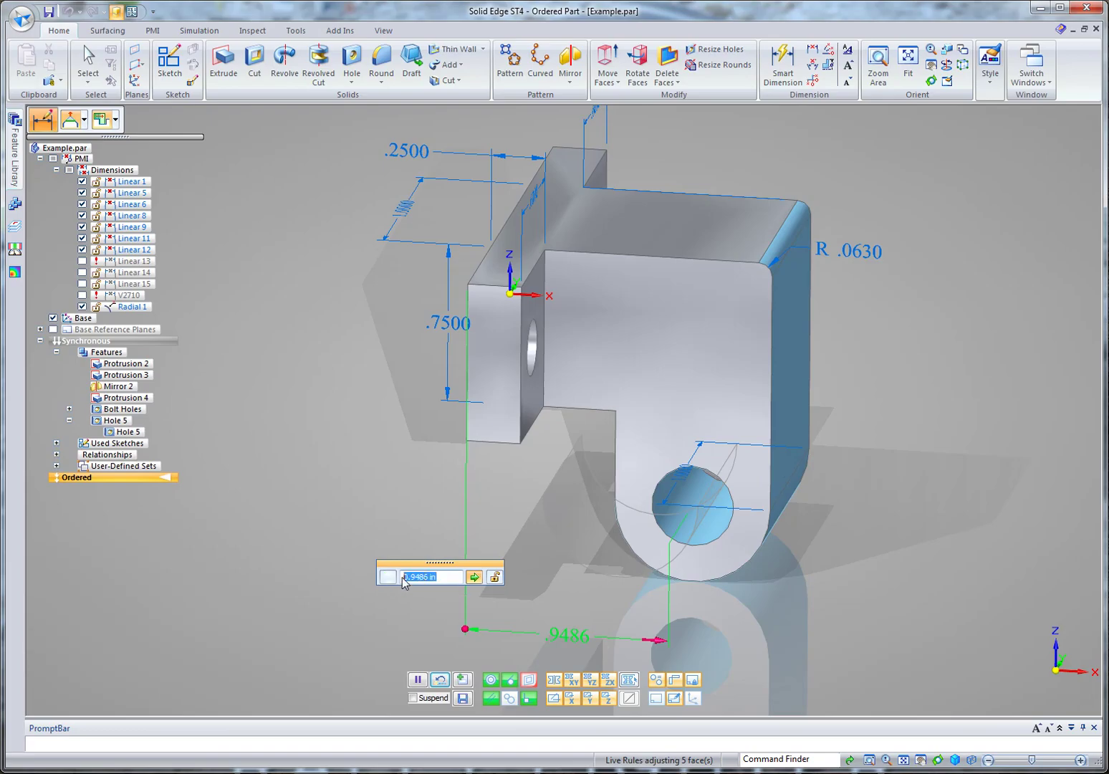
type("1")
key("Return")
key("Escape")
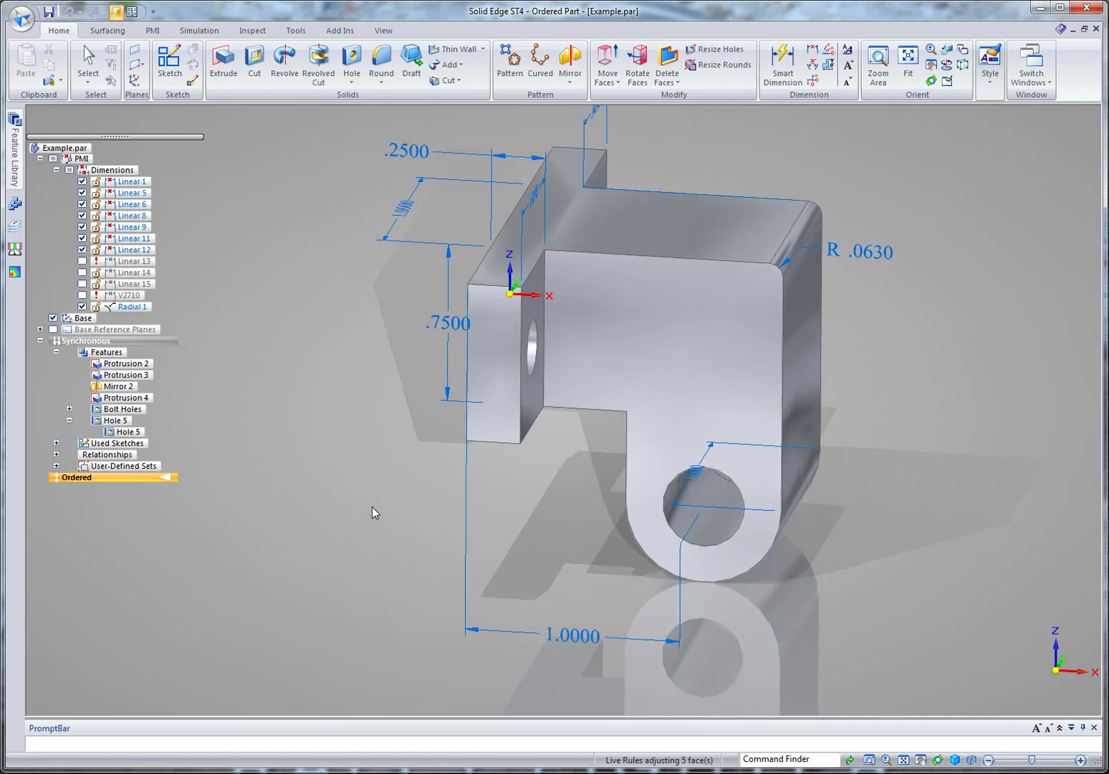